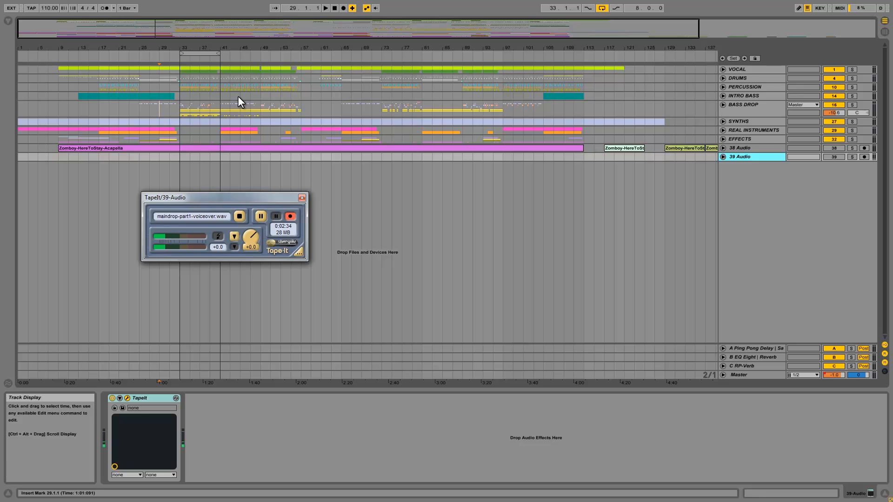
Step: Play the arrangement from bar 29 into the looped drop section and stop playback
key(space)
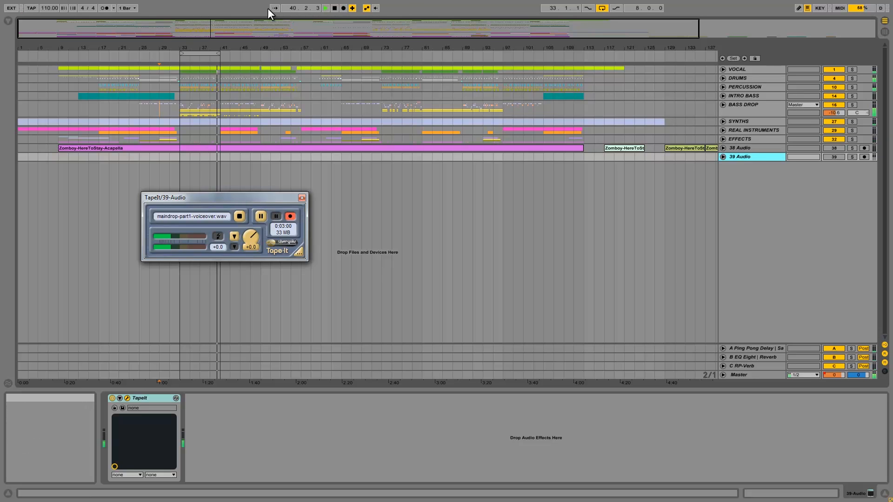
click(334, 8)
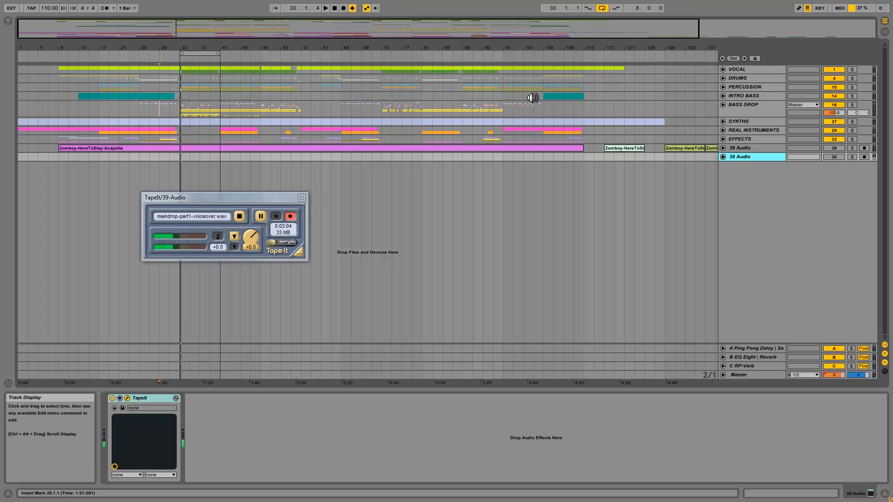
Step: Unfold the VOCAL group, solo the Acapella track and audition its vocal hits near the ends of bars 36 and 40
click(723, 69)
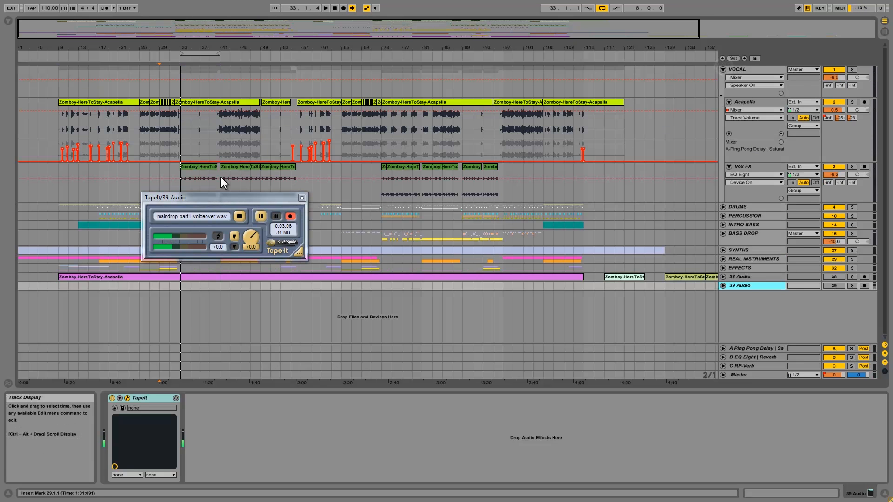
drag(198, 44, 201, 51)
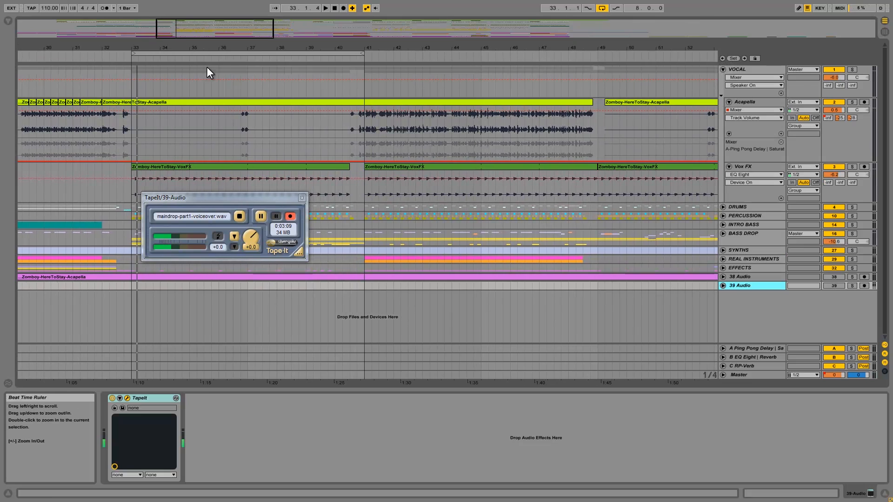
click(241, 119)
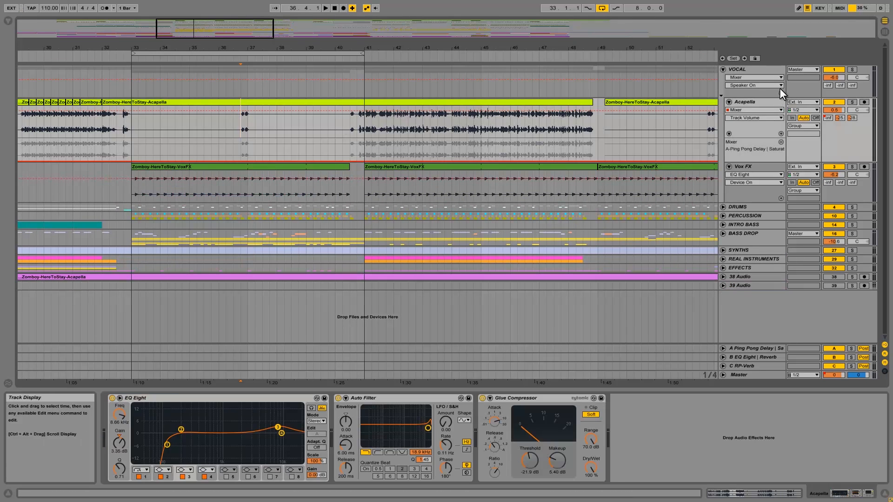
click(852, 102)
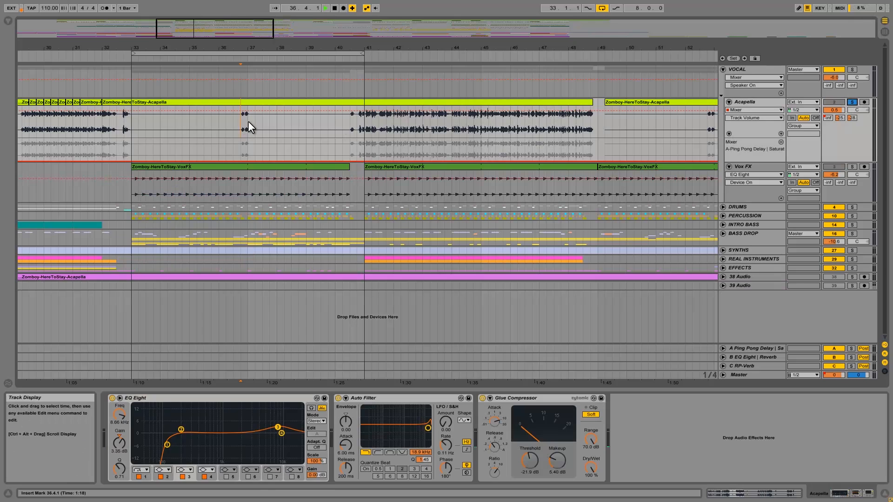
key(space)
click(349, 124)
key(space)
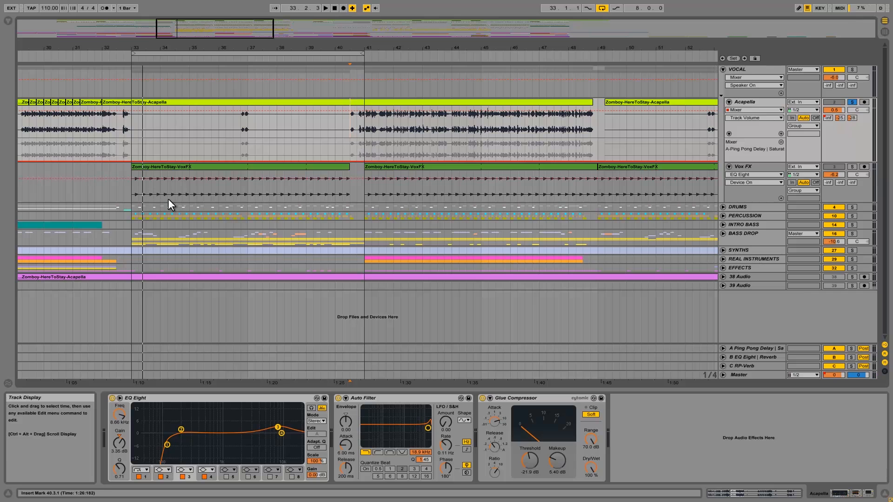
Step: Solo the Vox FX track and play it from bar 33
click(130, 191)
click(851, 167)
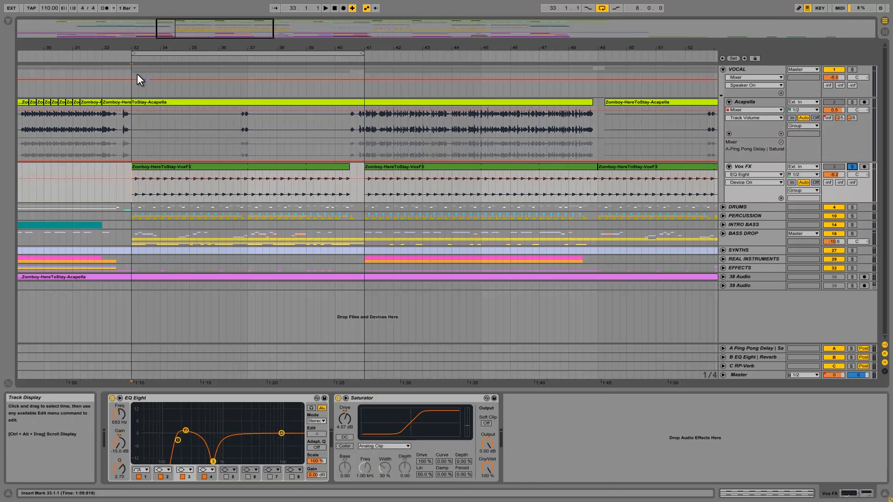
drag(143, 46, 145, 50)
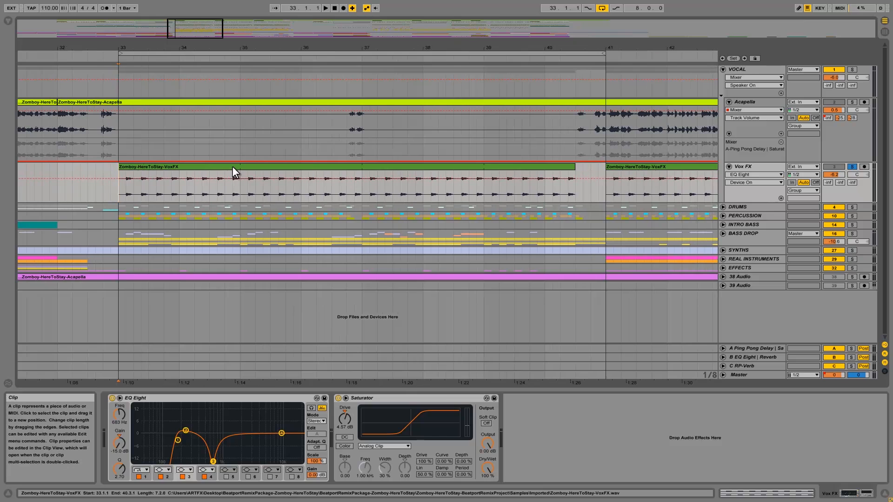
key(space)
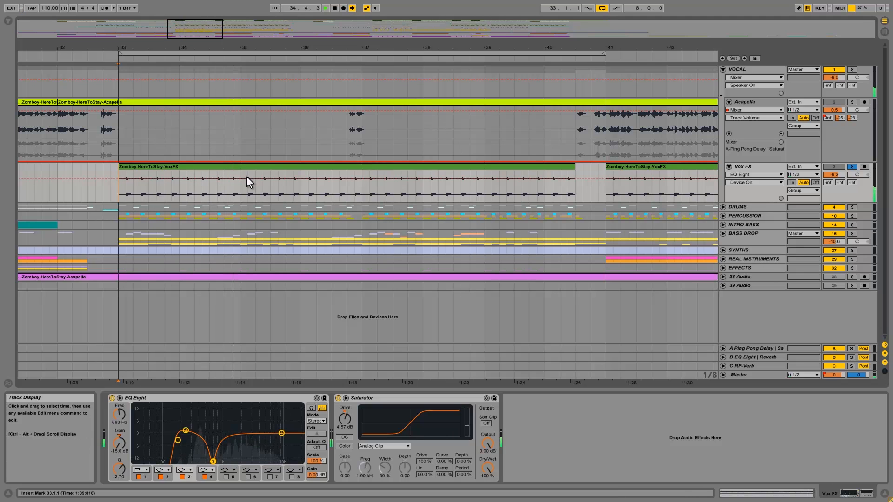
key(space)
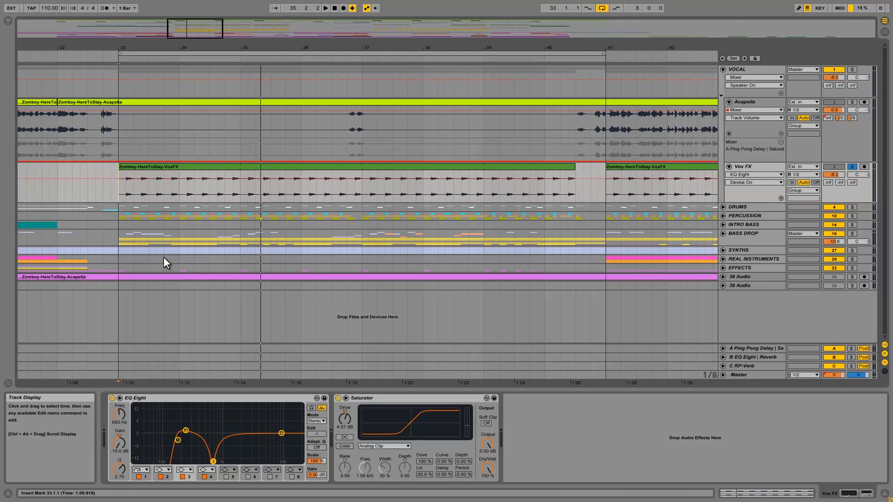
Step: Audition the Vox FX track from bar 33 with its EQ Eight bypassed and reactivate the device
click(145, 397)
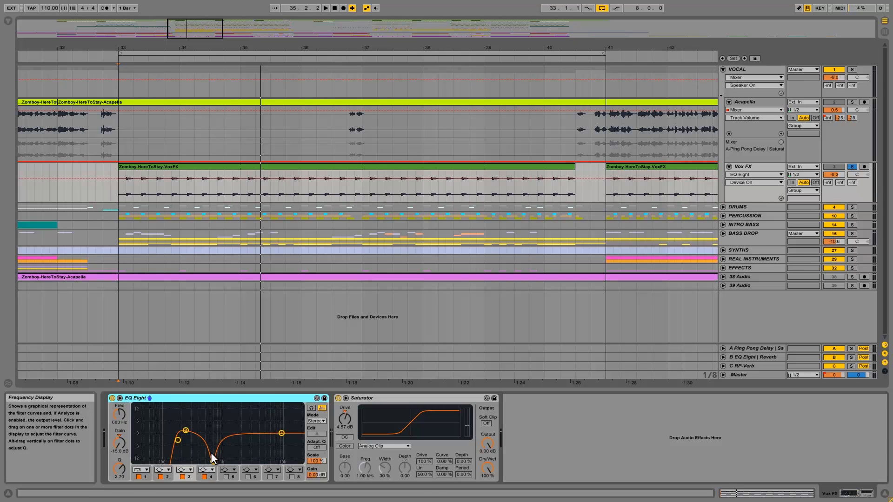
click(111, 399)
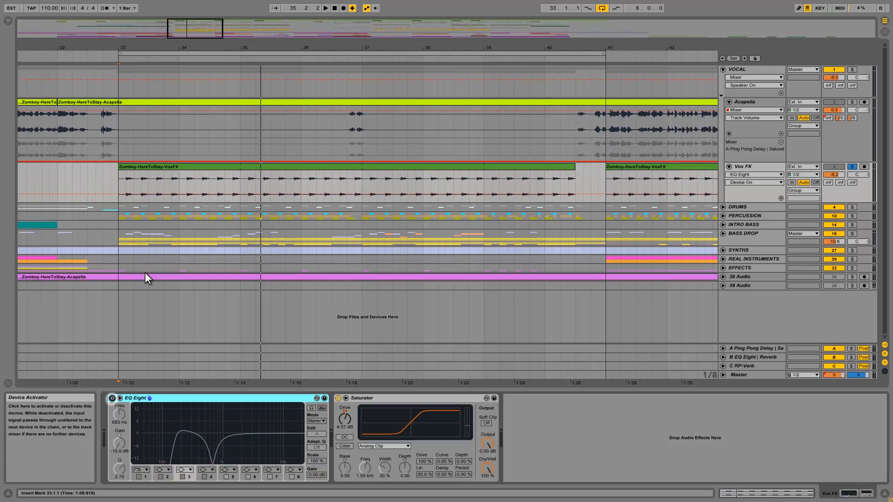
key(space)
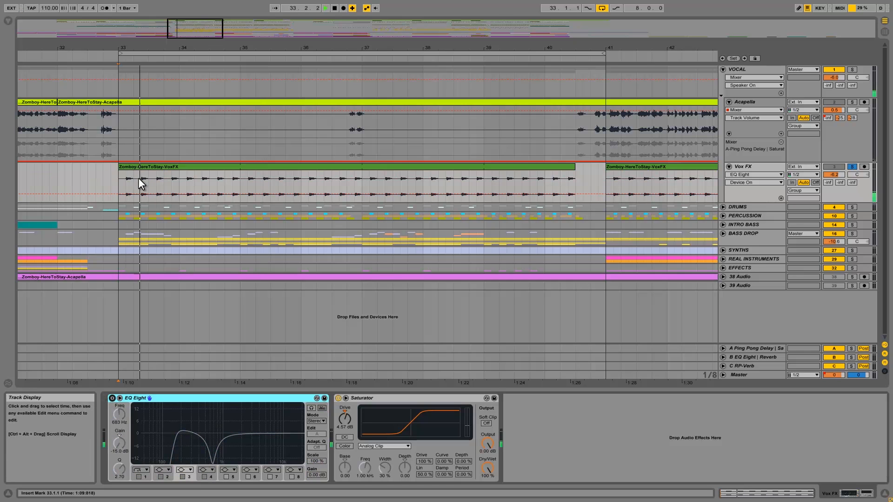
click(111, 398)
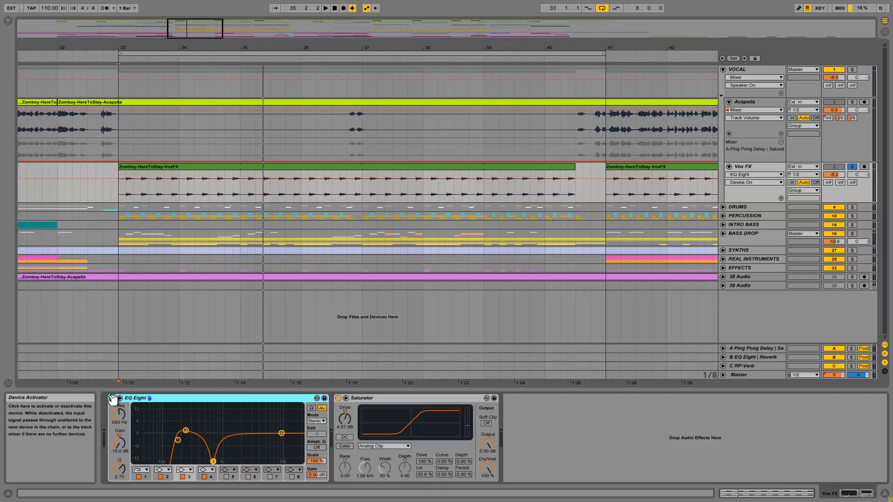
Step: Solo the VOCAL group to audition it from bar 33, and fold the group closed
click(852, 70)
key(space)
key(space)
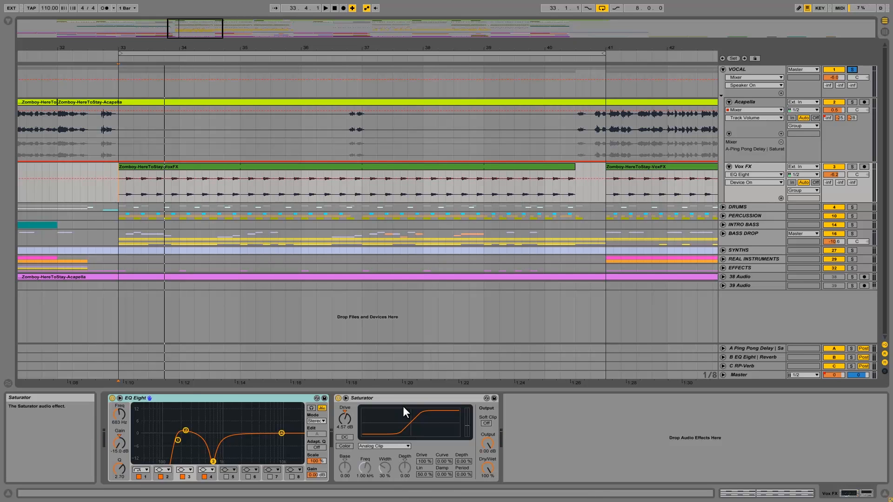
click(723, 69)
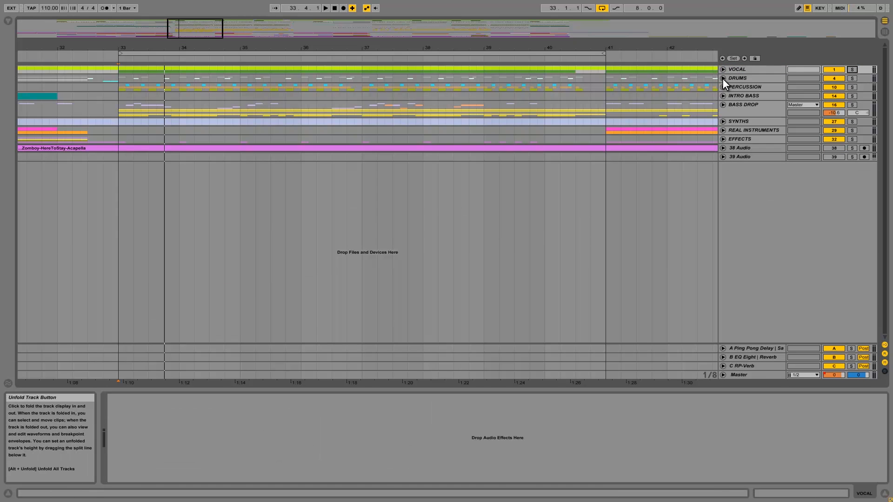
Step: Unfold the PERCUSSION group and select the HATS 2 clips from 33.1.1 to 36.4.1
click(734, 78)
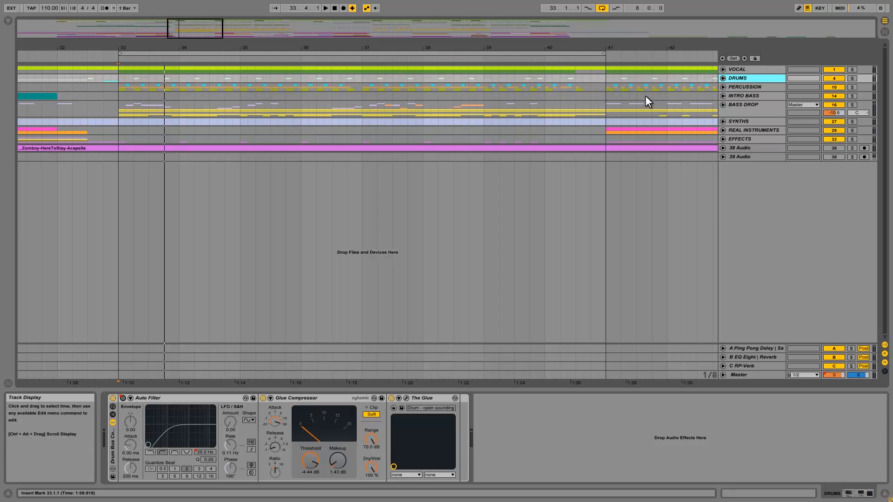
click(742, 87)
click(722, 87)
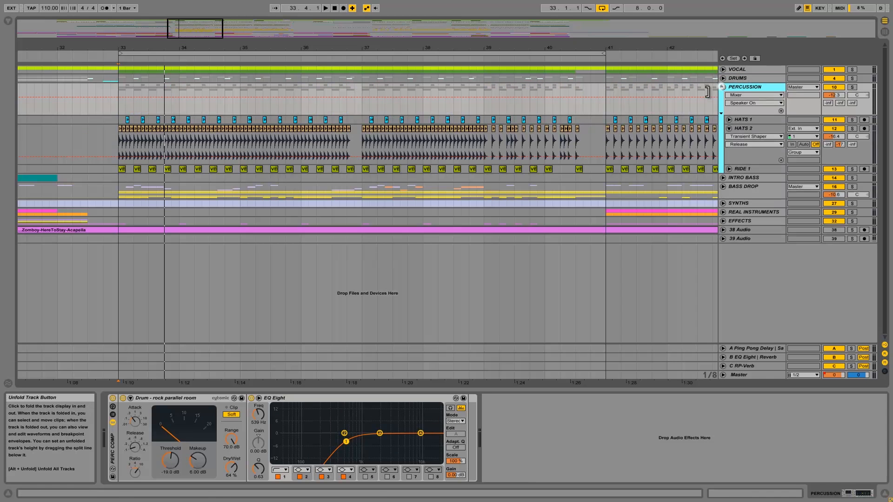
drag(119, 139, 347, 144)
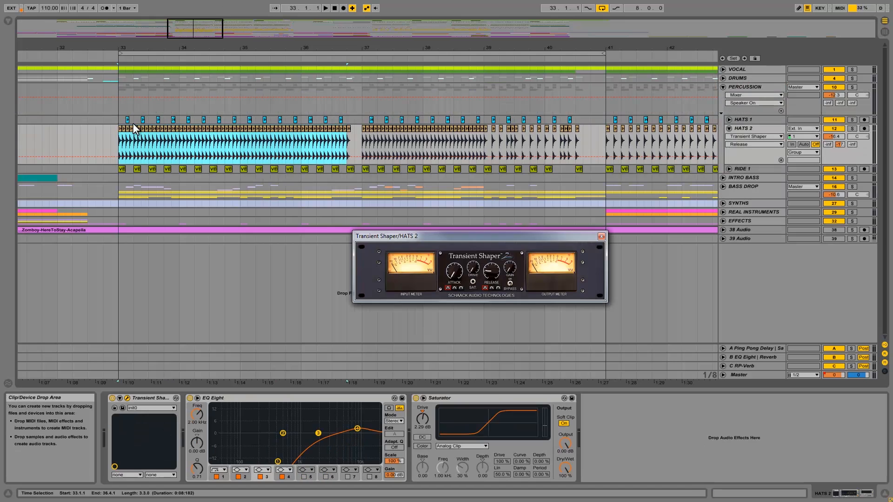
drag(120, 48, 125, 38)
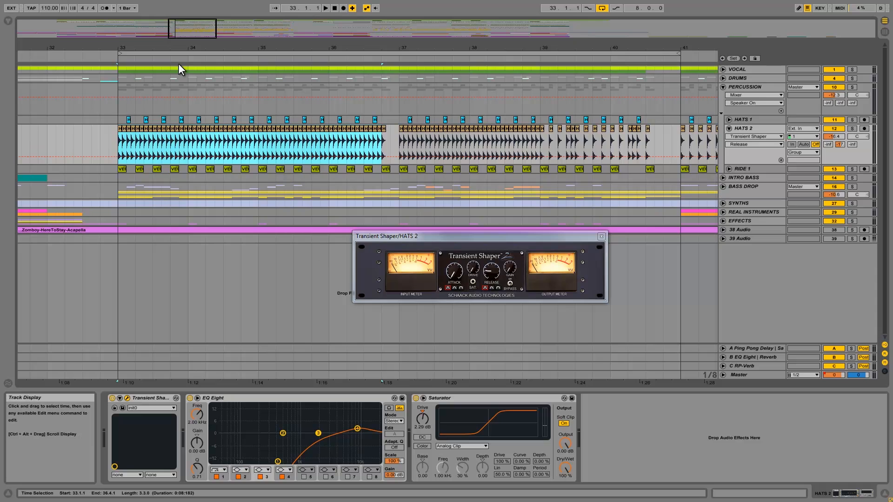
Step: Solo the PERCUSSION group and play it from bar 33
click(851, 87)
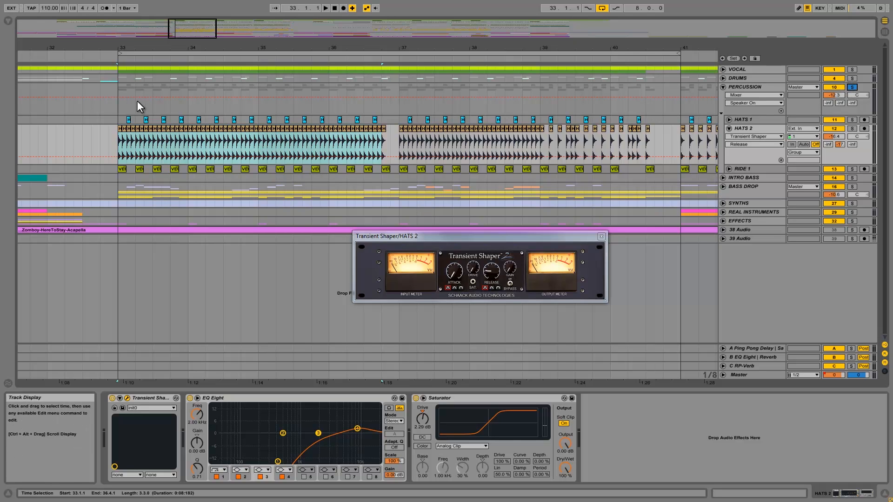
click(119, 102)
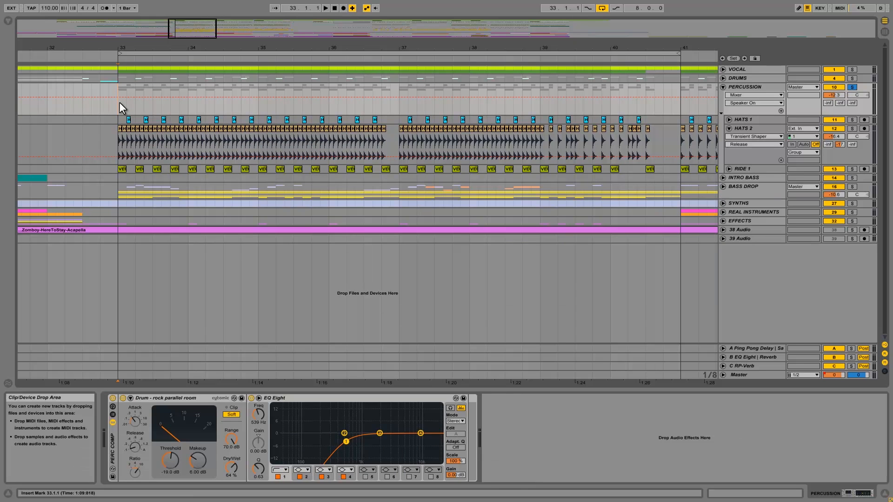
key(space)
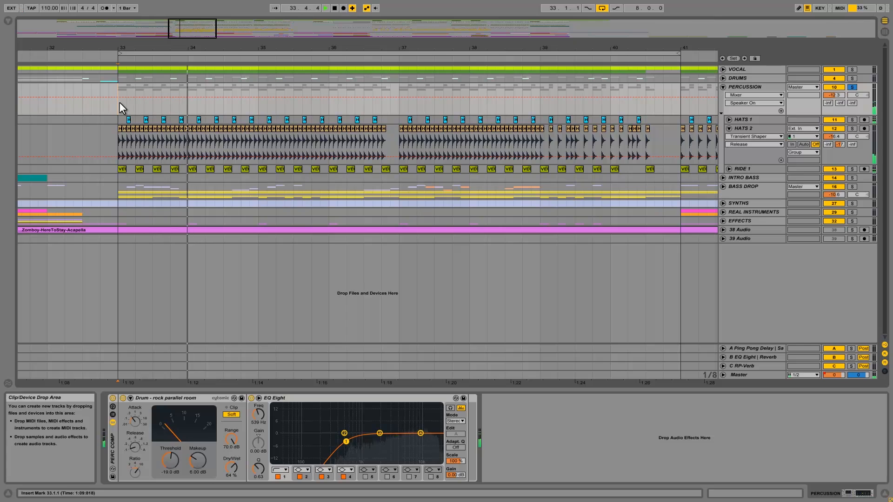
Step: Mute and unmute HATS 2 during playback, and set its track volume to -14.8 dB
click(838, 129)
click(838, 129)
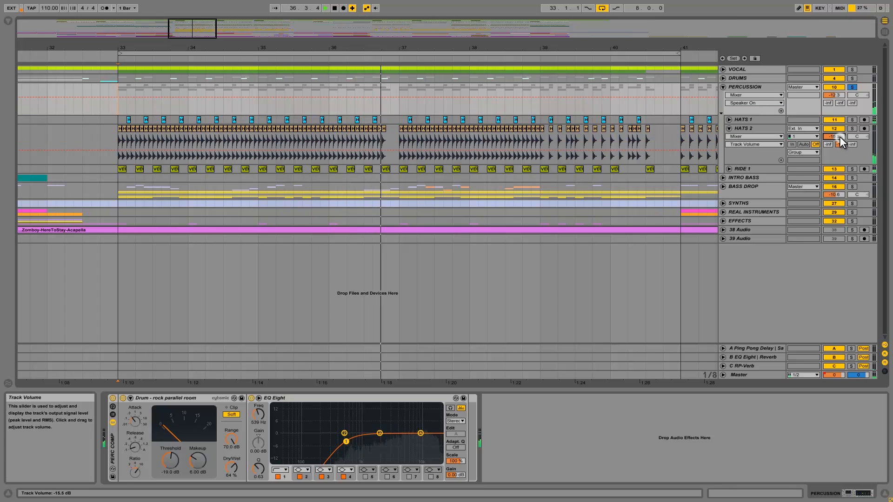
drag(839, 137, 841, 126)
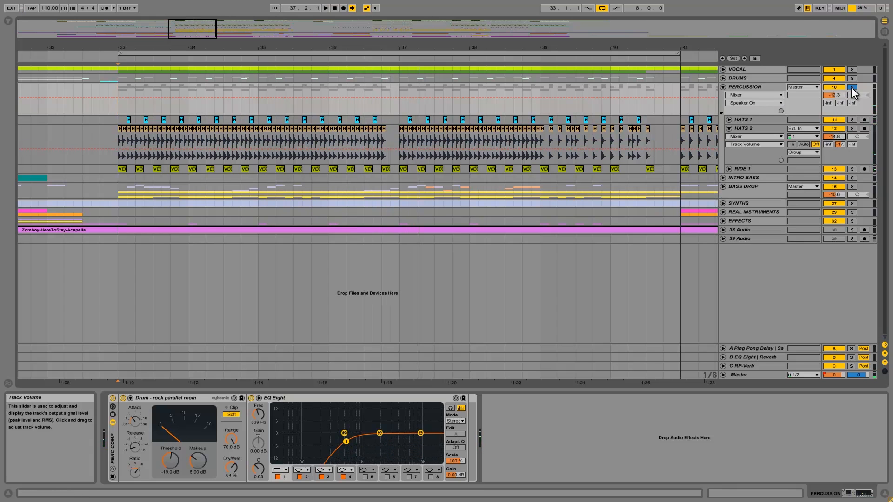
Step: Solo the DRUMS group alongside PERCUSSION and compare playback from bar 33 with HATS 2 active and muted
click(851, 78)
key(space)
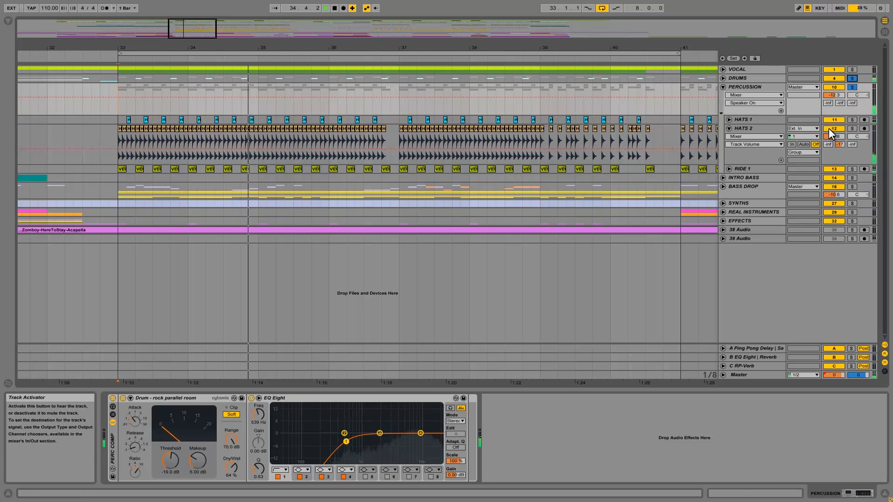
key(space)
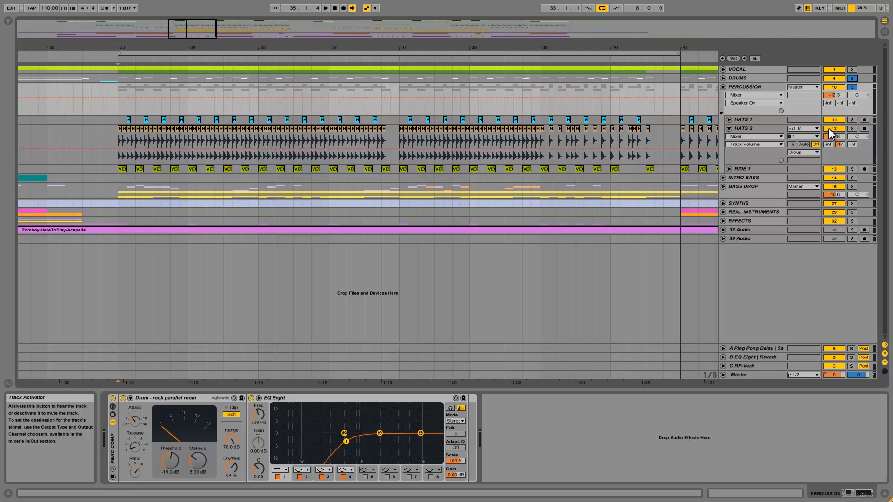
click(827, 128)
key(space)
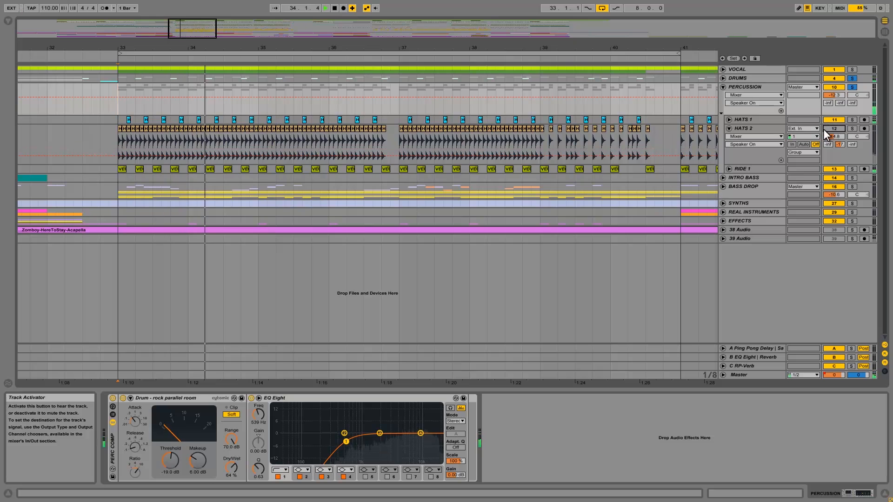
click(839, 127)
key(space)
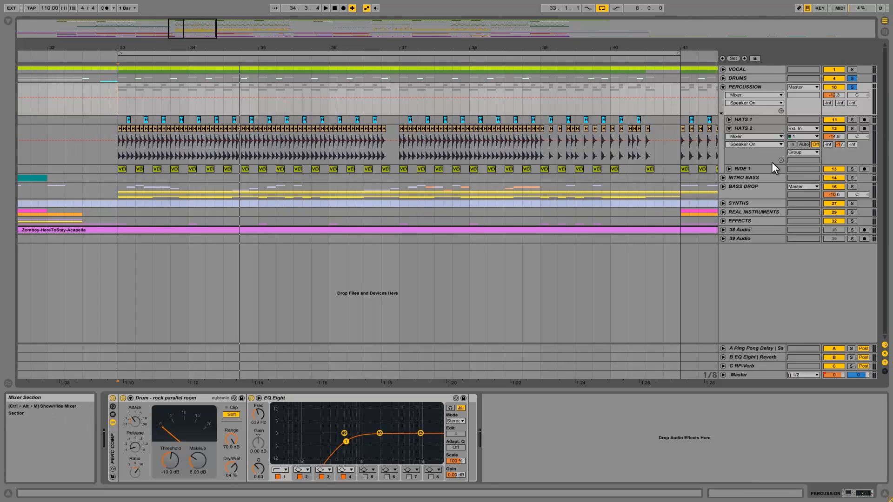
Step: Solo HATS 2 and audition its Transient Shaper while changing Attack from the middle position to minimum
click(743, 126)
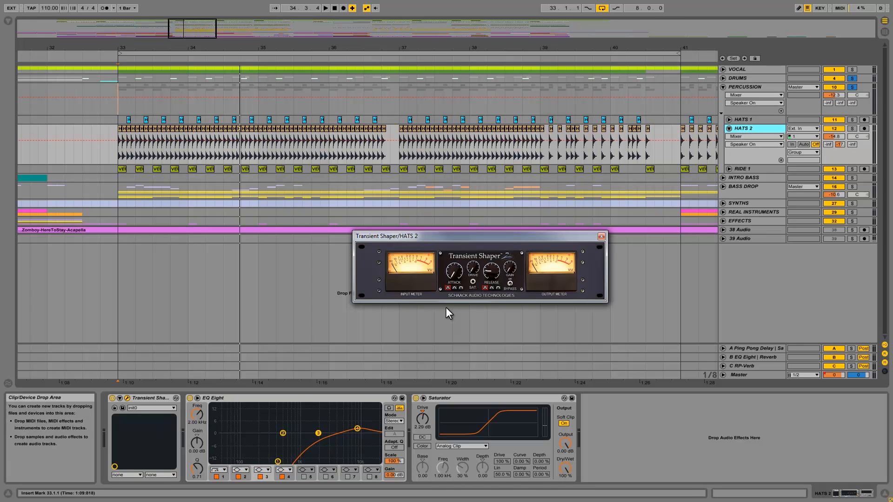
drag(467, 236, 295, 265)
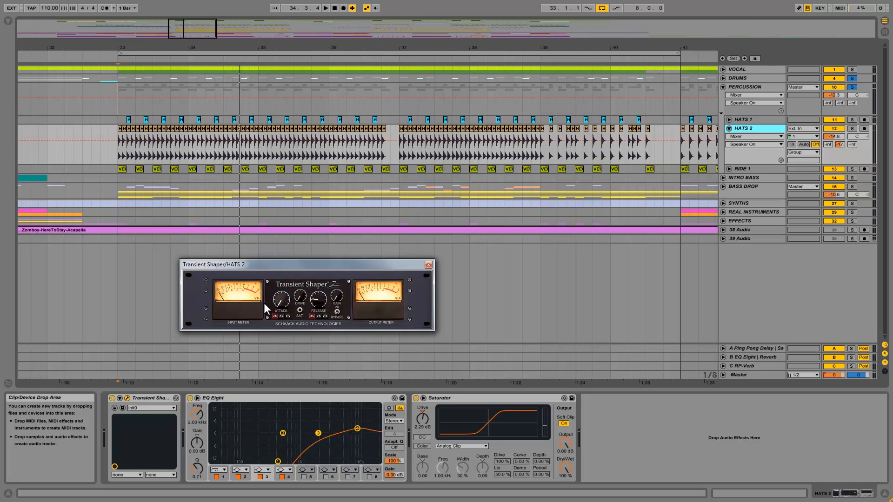
click(851, 128)
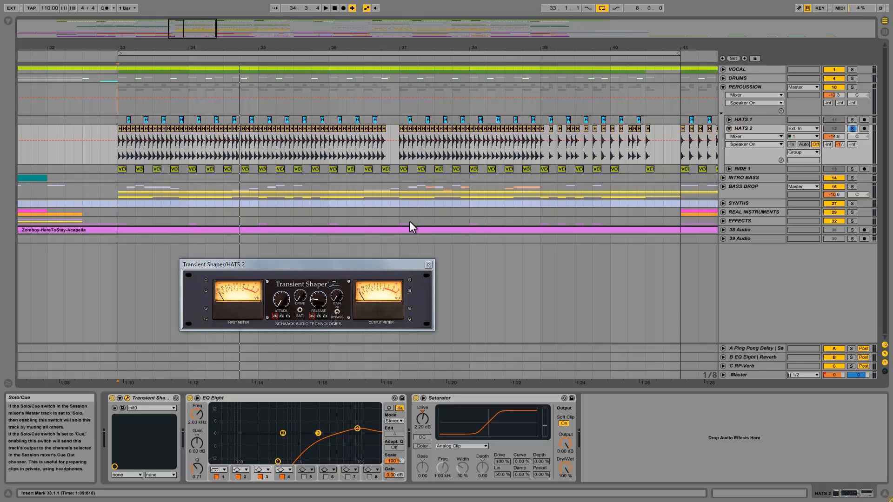
drag(281, 301, 291, 279)
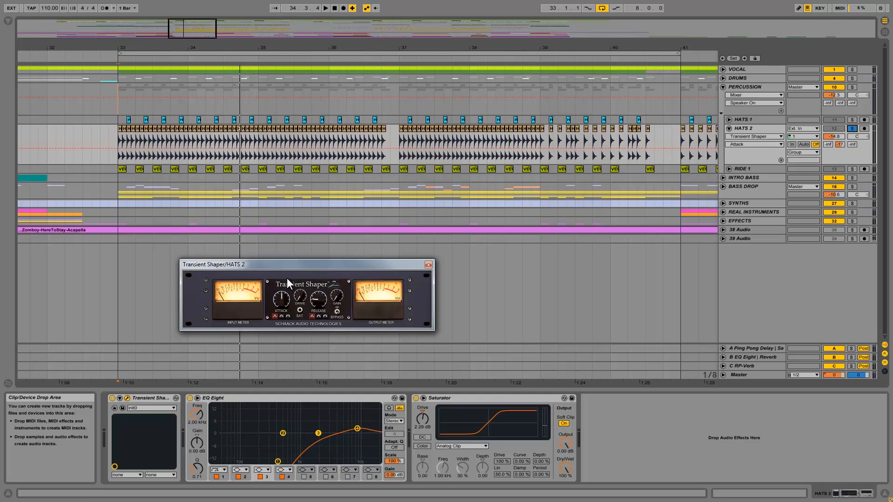
key(space)
drag(281, 302, 285, 365)
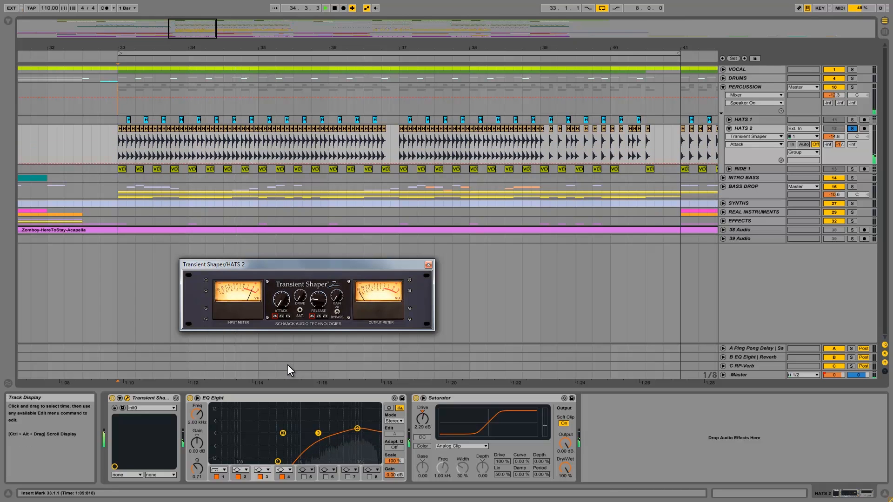
Step: Raise Attack slightly on HATS 2's Transient Shaper and select its Drive and Gain controls during playback
mouse_move(282, 303)
mouse_down()
mouse_move(283, 291)
mouse_move(284, 298)
mouse_up()
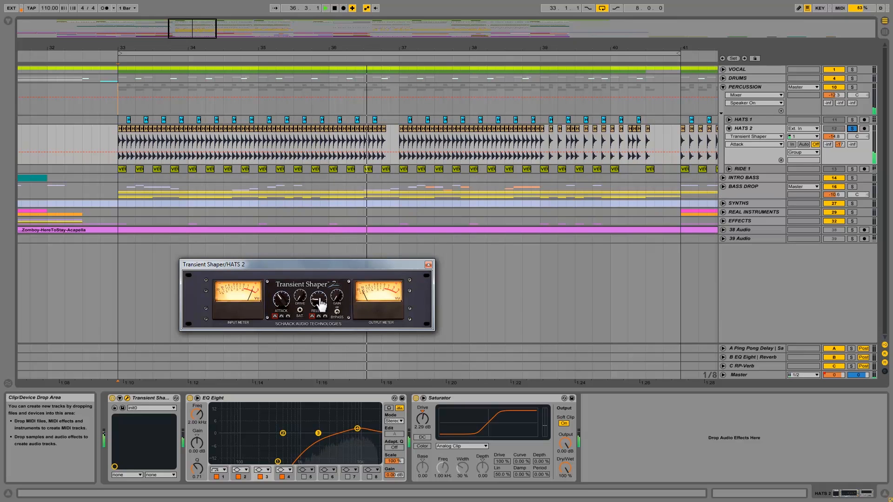
click(301, 293)
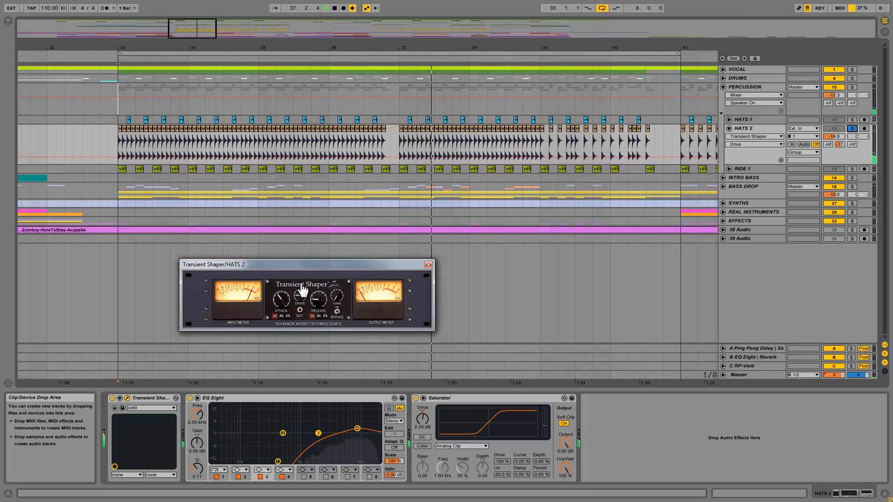
click(339, 301)
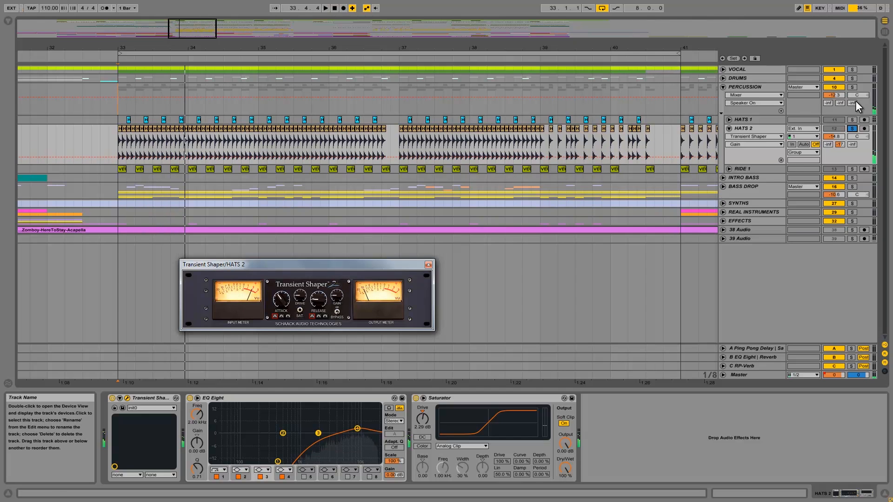
Step: Audition the PERCUSSION group soloed and together with DRUMS, and fold PERCUSSION after stopping playback
click(851, 87)
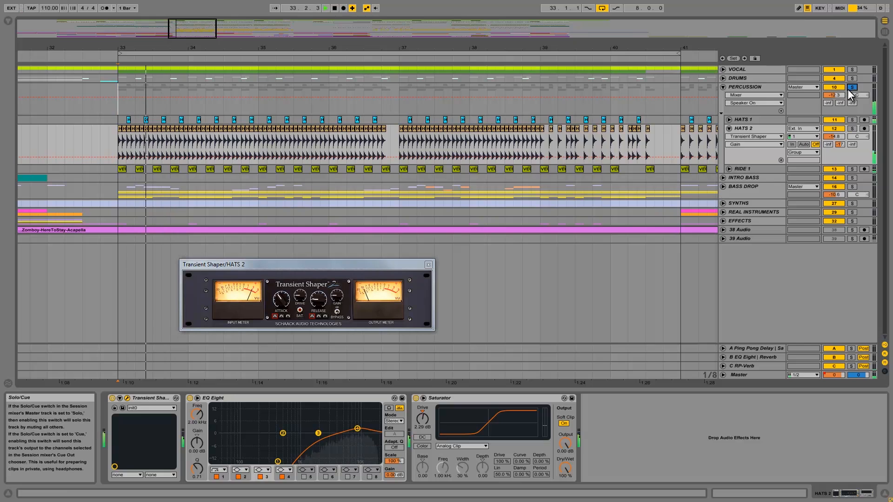
click(851, 78)
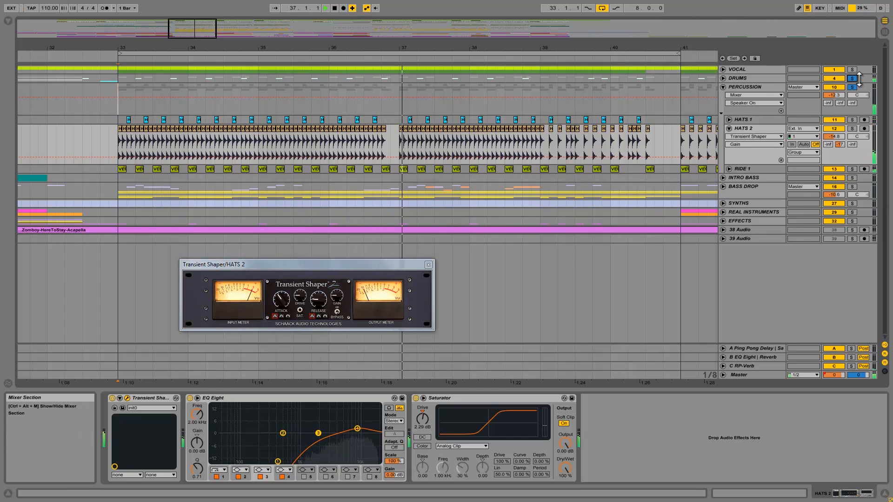
key(space)
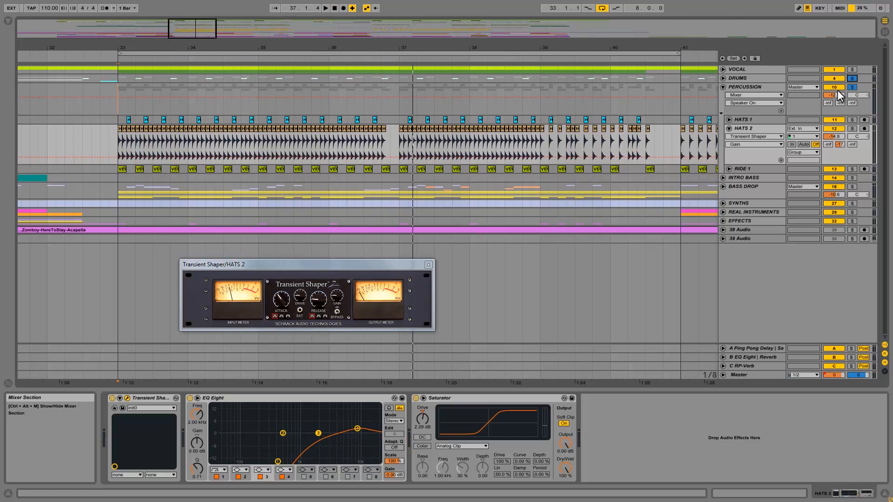
click(723, 86)
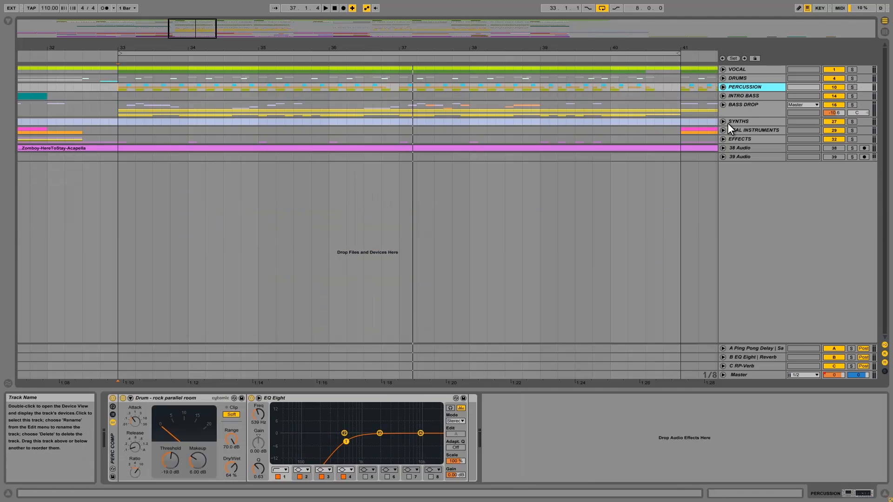
Step: Unfold the SYNTHS group and audition it soloed from bar 33, clearing the solo after stopping
click(728, 121)
click(723, 121)
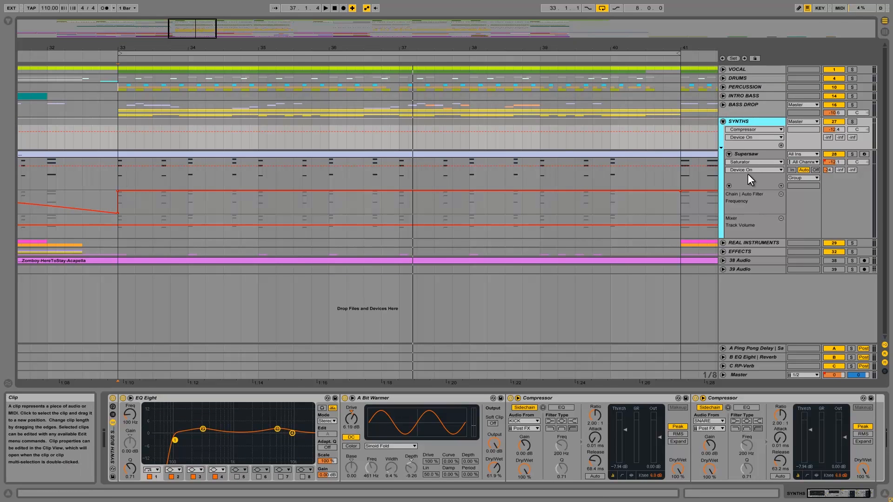
click(852, 122)
click(119, 139)
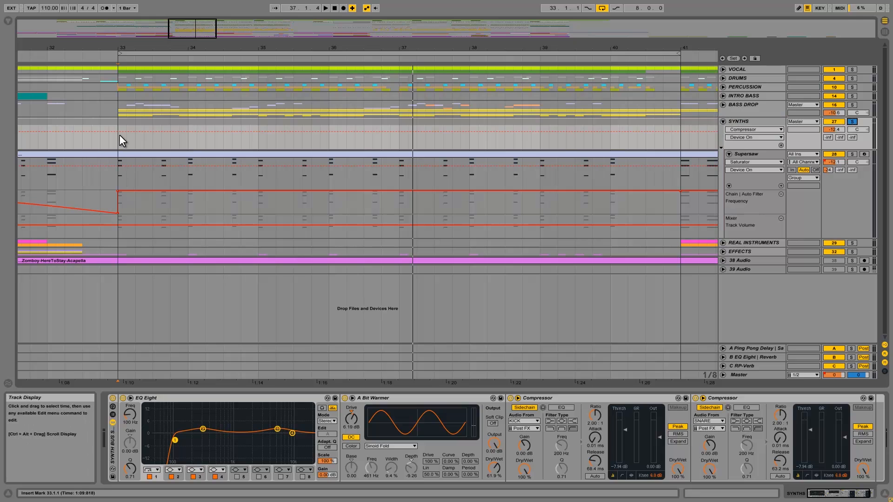
key(space)
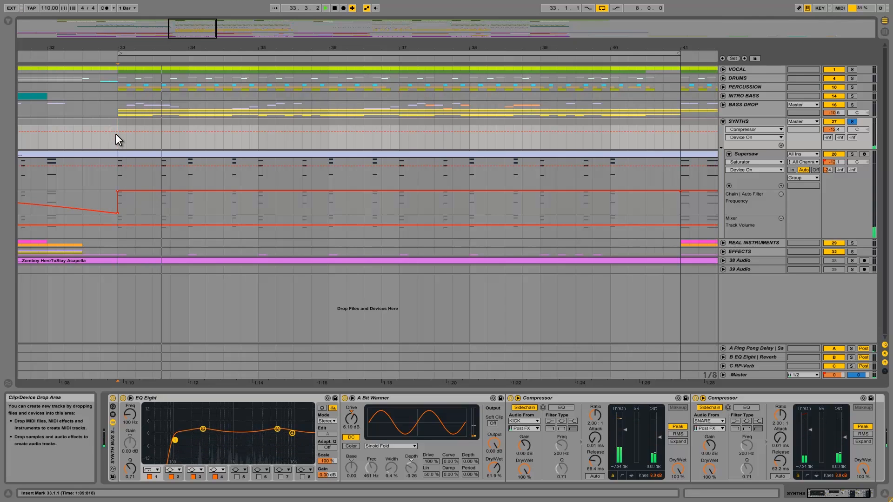
key(space)
click(852, 121)
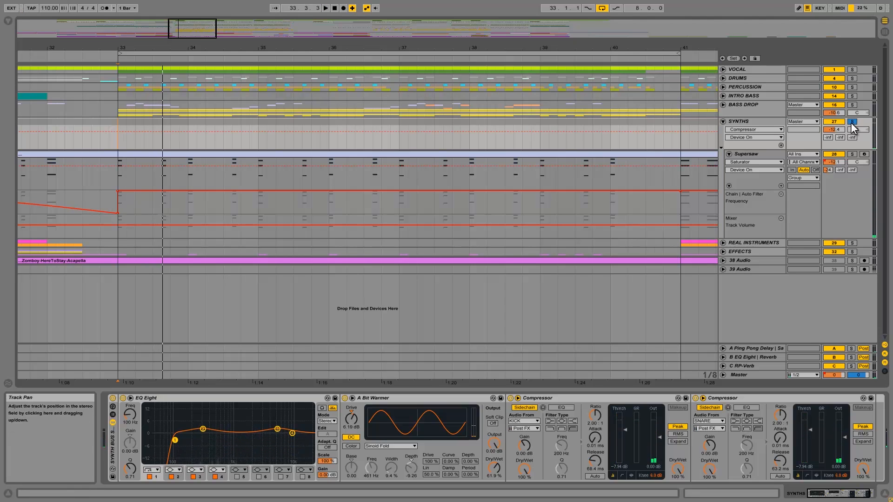
Step: Play the Supersaw chords on the unsoloed track from bar 33 and from position 33.3.3
click(161, 161)
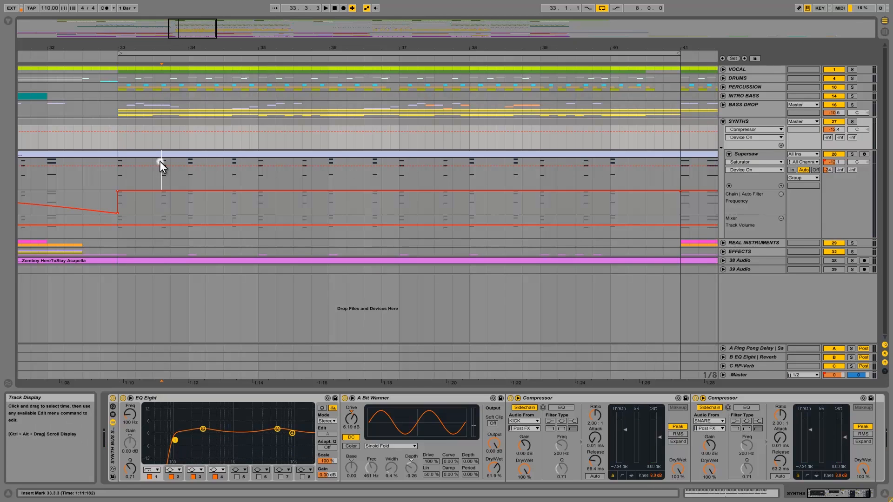
click(117, 163)
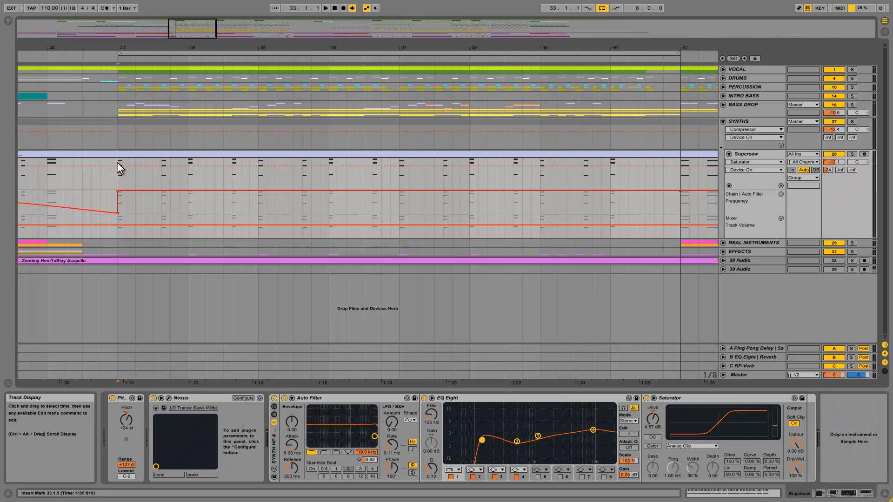
key(space)
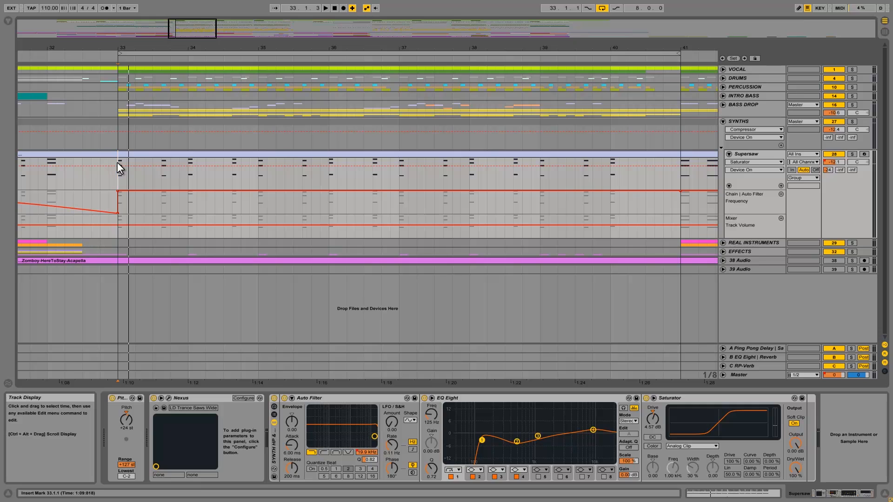
key(space)
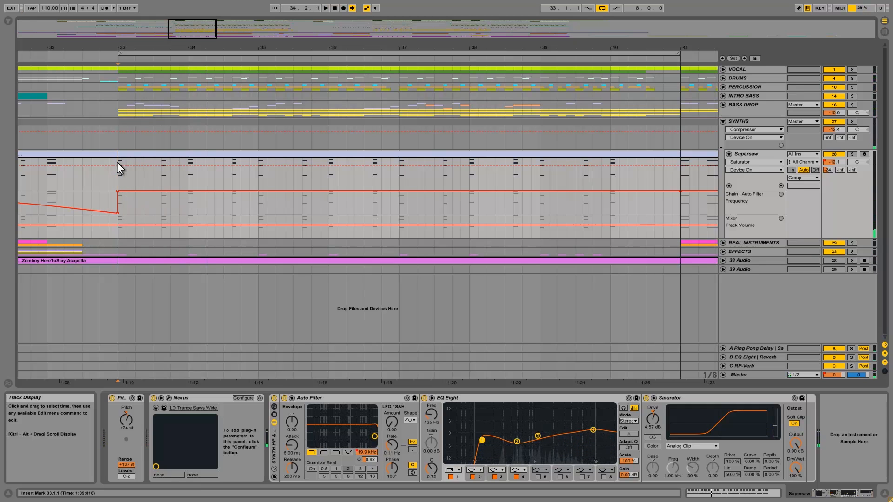
click(154, 174)
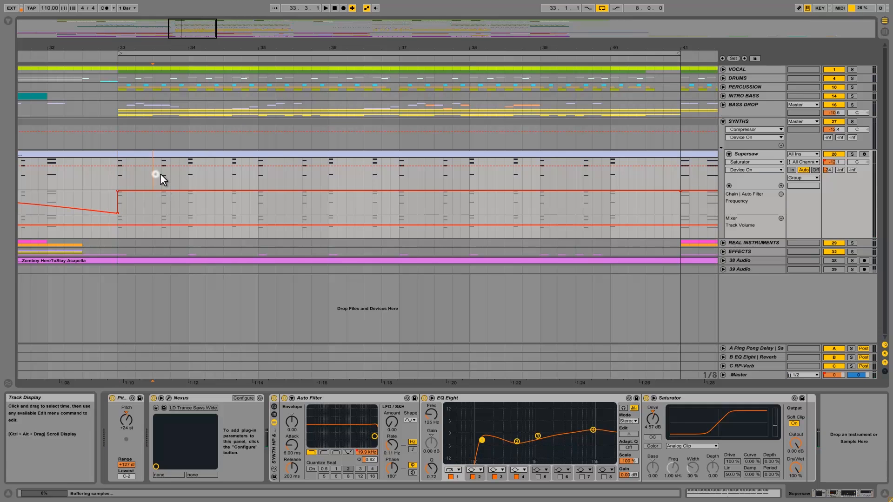
key(space)
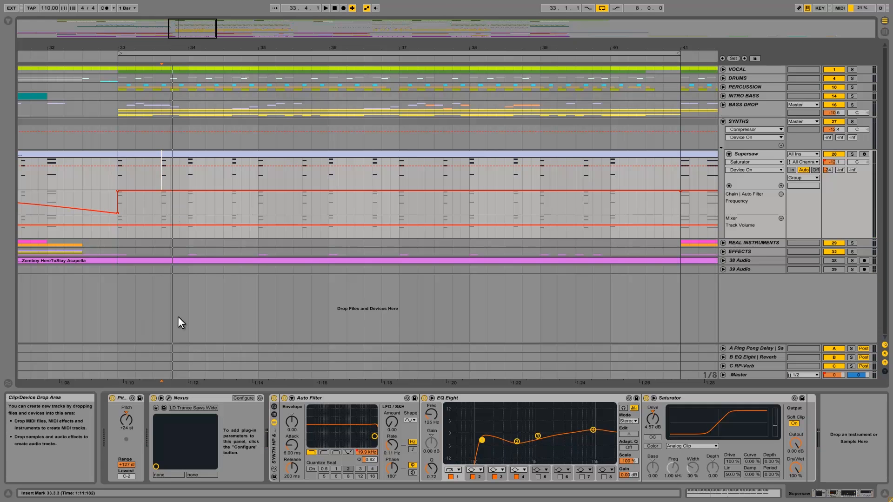
Step: Fold the SYNTHS group and unfold the EFFECTS group to show its riser and downsweep tracks
click(726, 121)
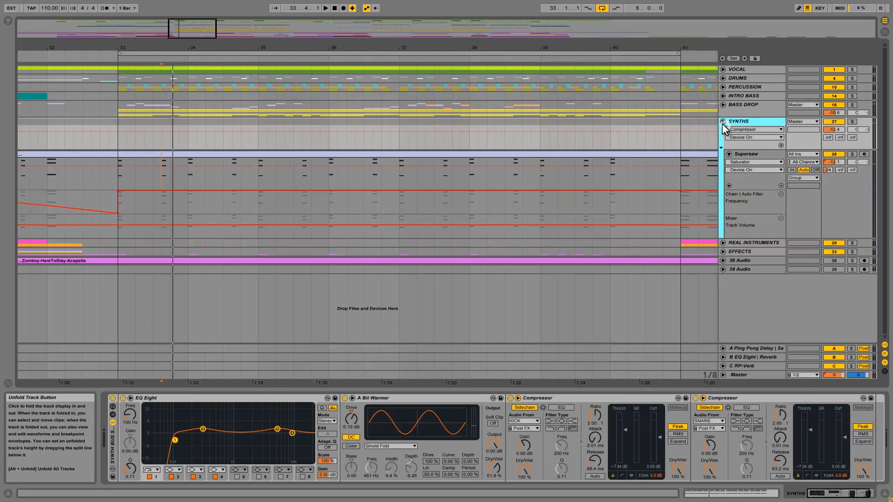
click(722, 121)
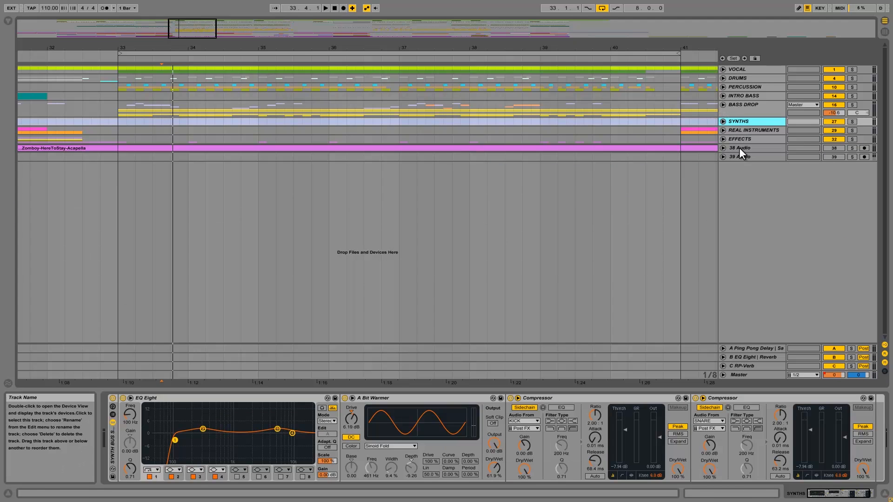
click(737, 139)
click(723, 139)
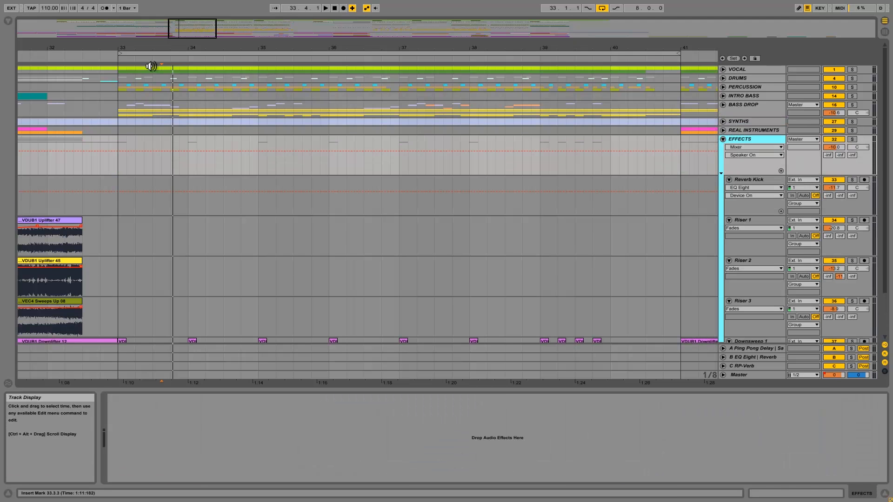
Step: Select the long VDUB1 Downlifter 12 clip at bar 41 on Downsweep 1 and audition it soloed
drag(162, 48, 163, 50)
scroll(302, 265, down, 3)
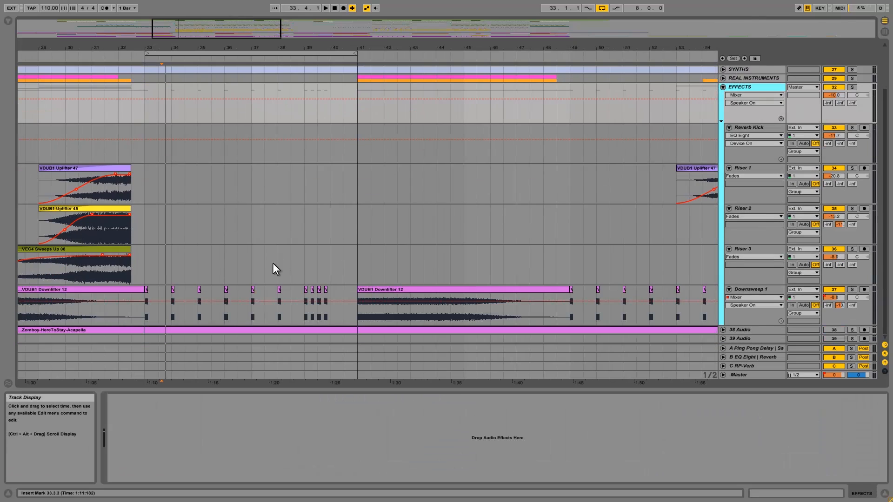
click(377, 289)
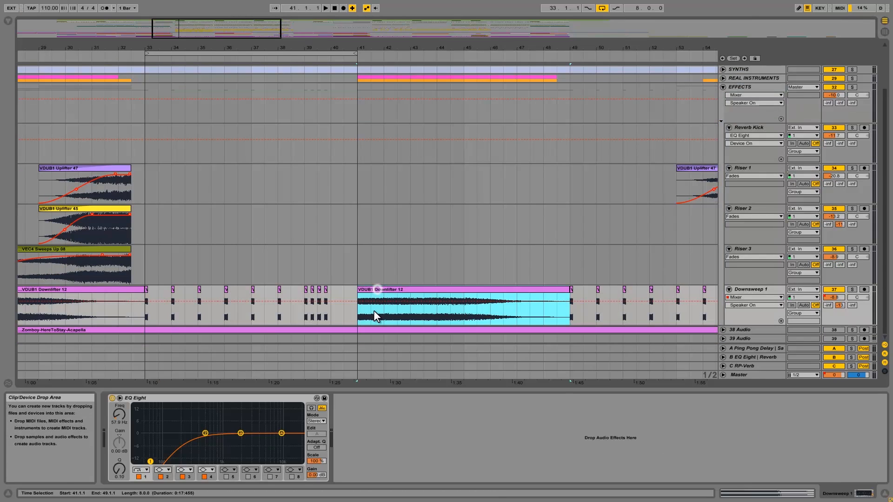
click(851, 289)
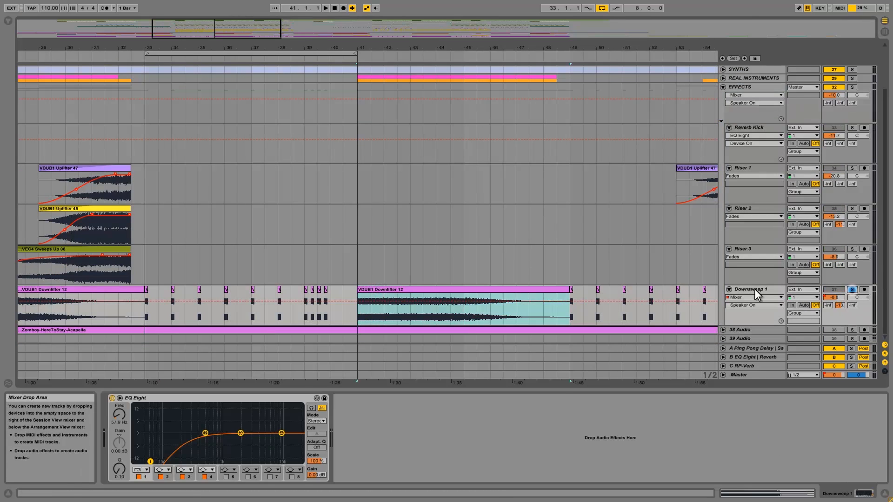
key(space)
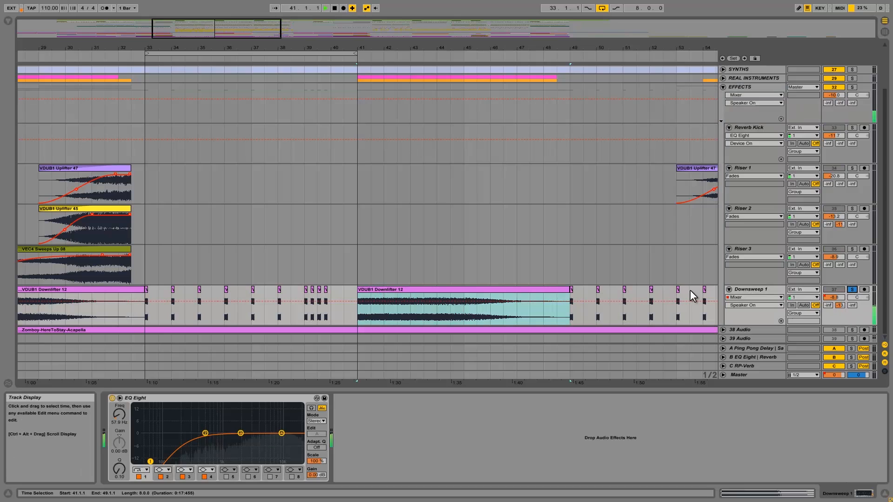
key(space)
click(850, 289)
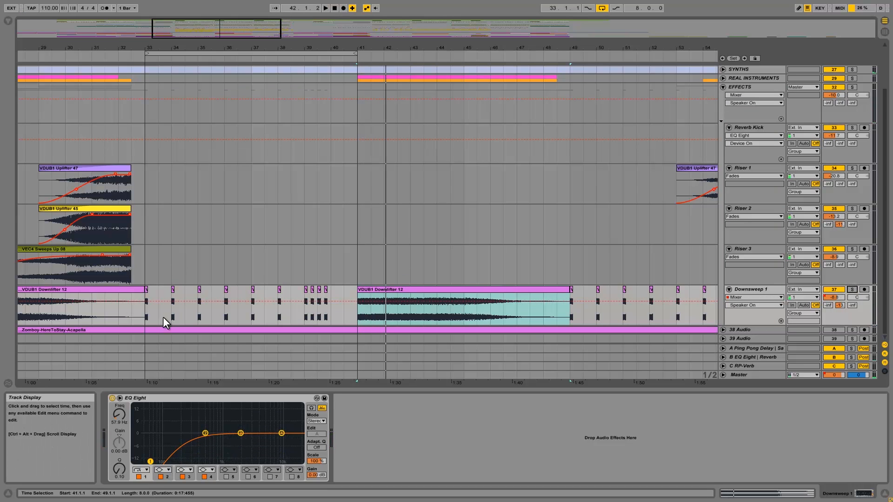
Step: Select the short Downsweep 1 clip at bar 33 and the run of short clips across bar 39
click(144, 311)
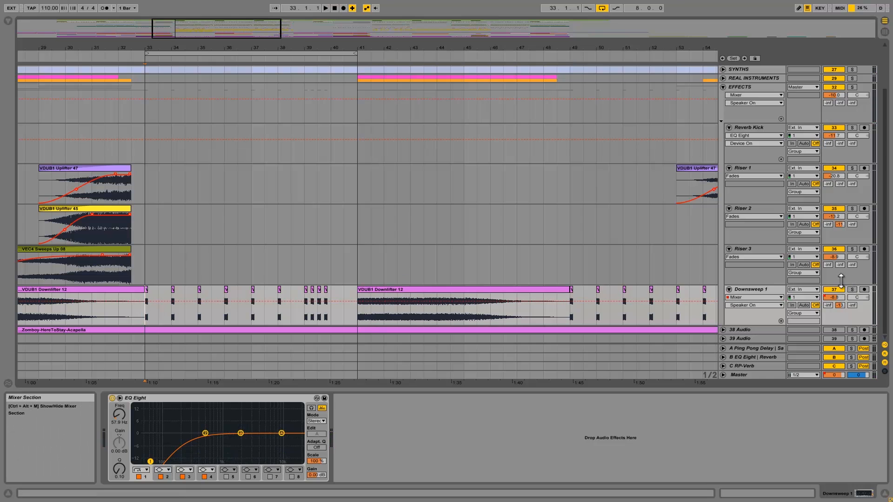
drag(150, 45, 153, 46)
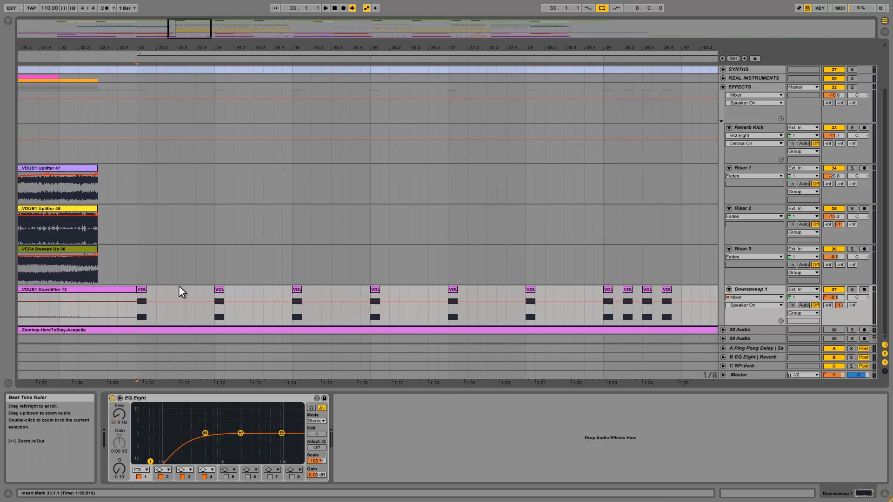
drag(142, 294, 147, 294)
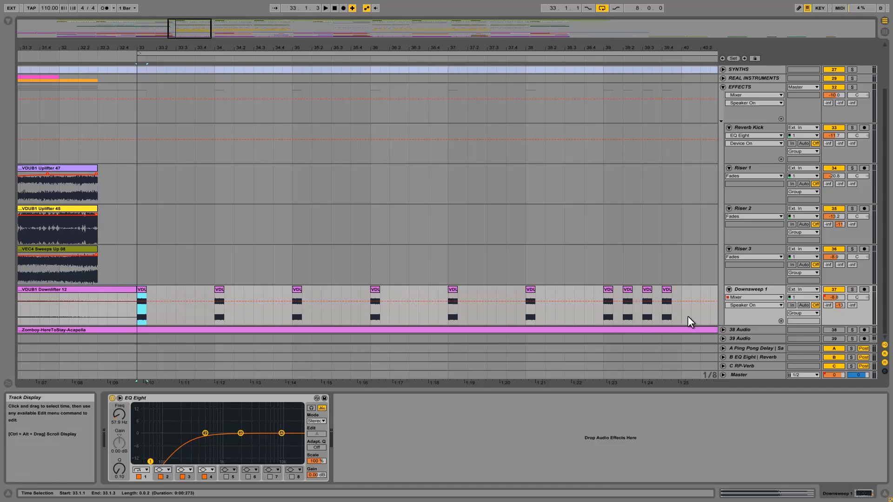
drag(602, 297, 682, 297)
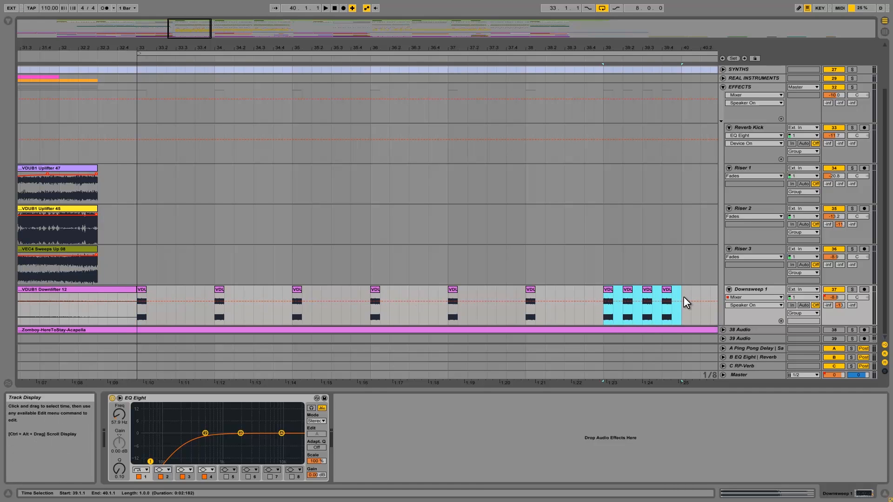
Step: Play from the short Downsweep 1 clip at bar 33, first in the mix and with the track soloed
click(142, 294)
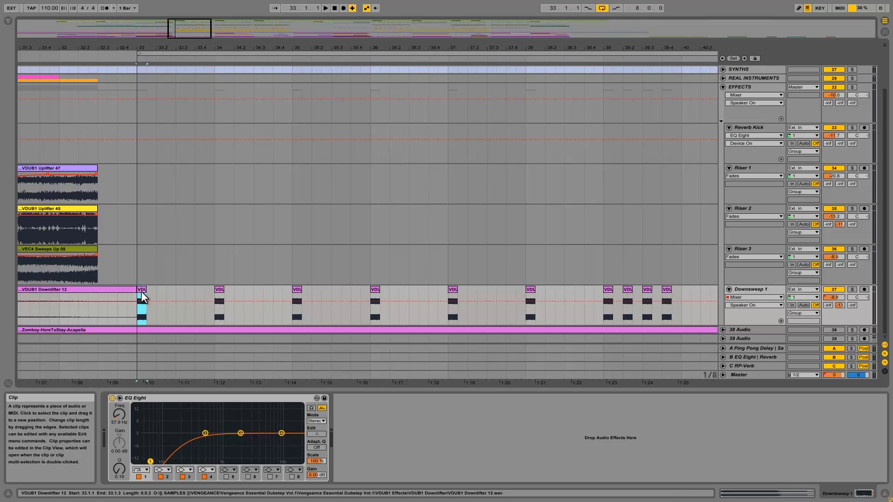
key(space)
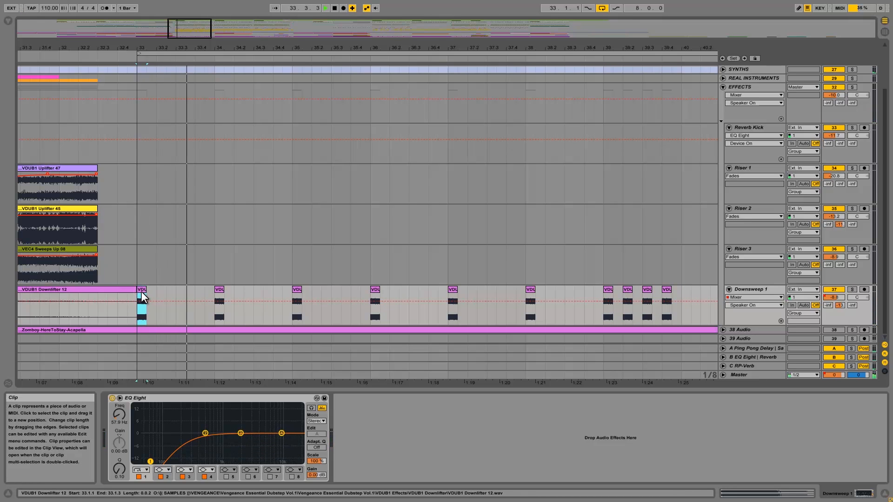
click(854, 292)
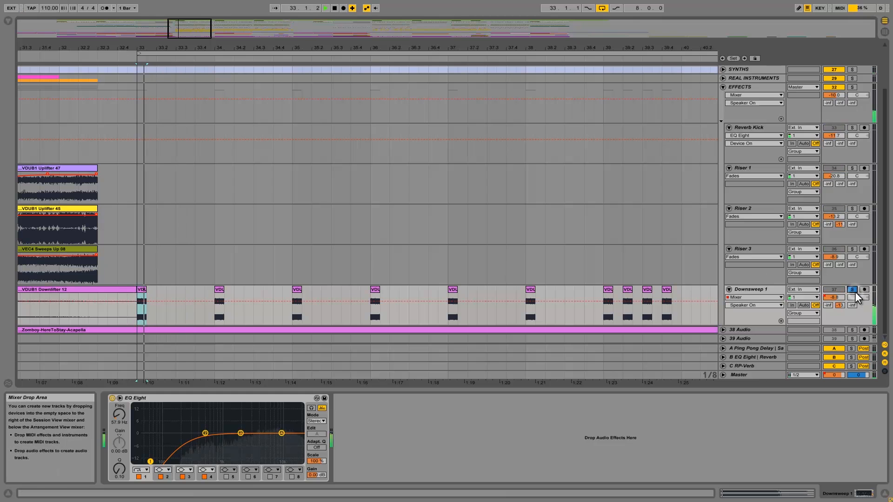
key(space)
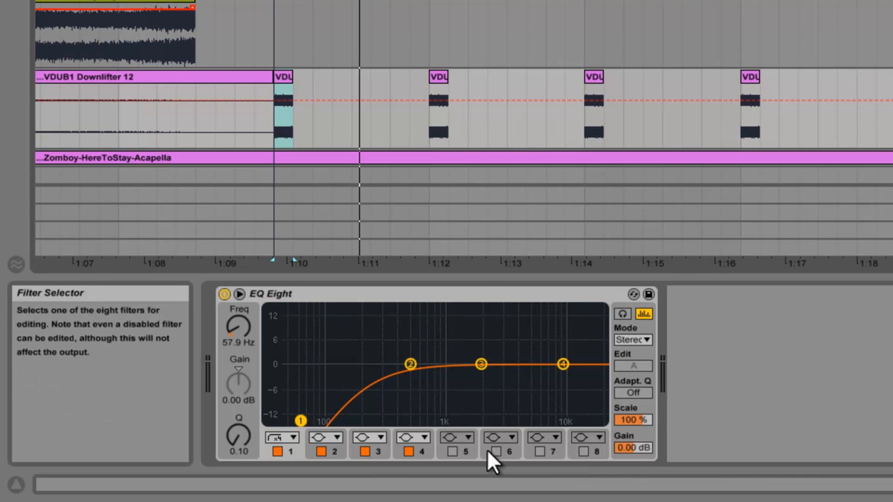
Step: Make band 4 of Downsweep 1's EQ Eight a high shelf with 5.24 dB gain, Q 4.62 and a frequency of 5.08 kHz during playback
click(416, 450)
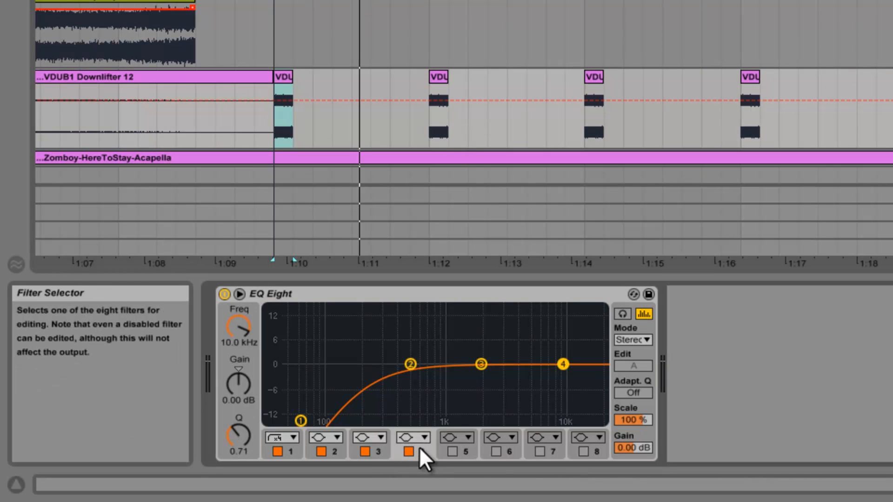
click(420, 440)
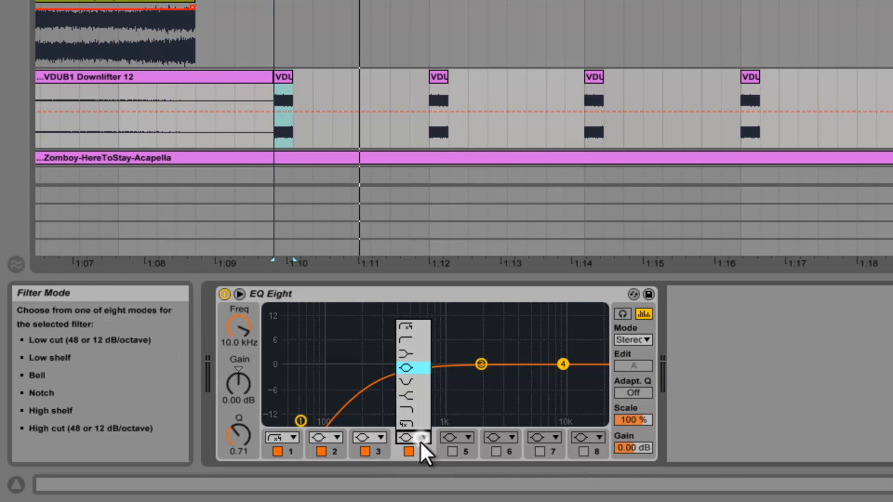
click(417, 395)
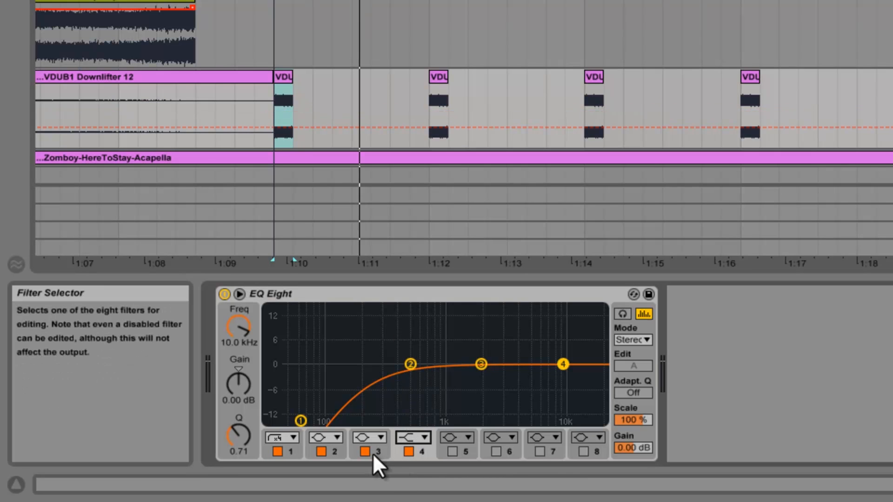
drag(227, 426, 241, 372)
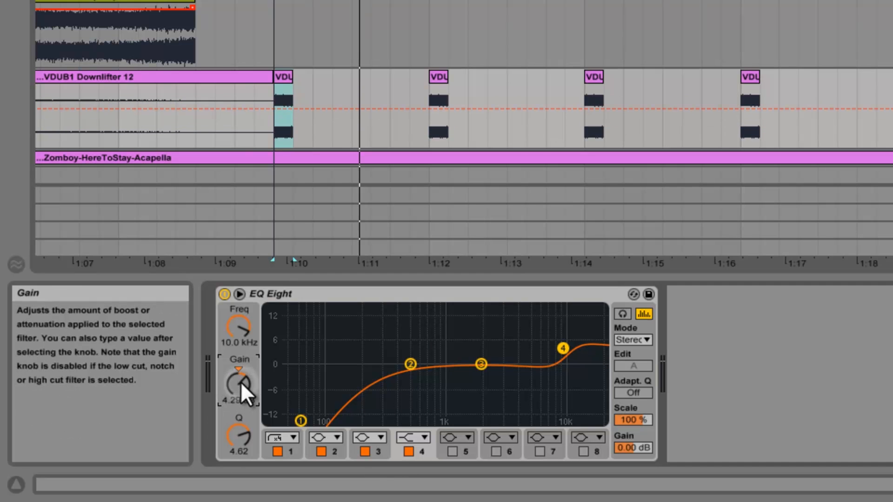
key(space)
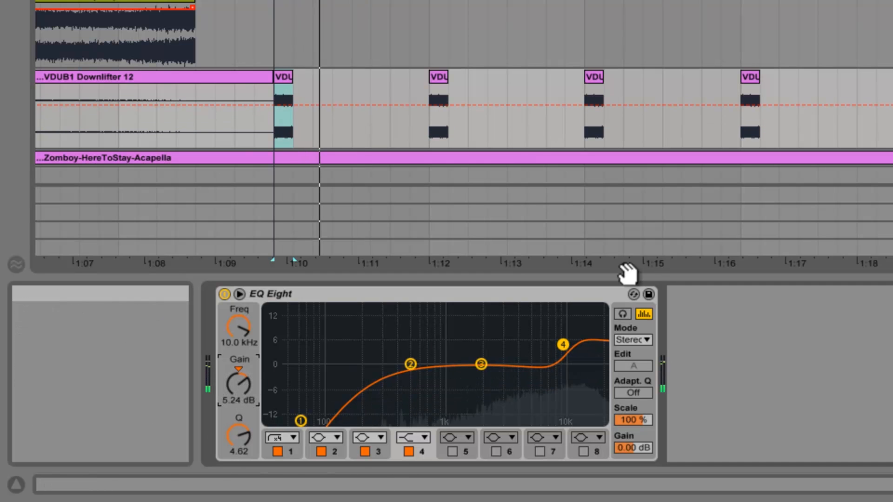
drag(245, 343, 236, 337)
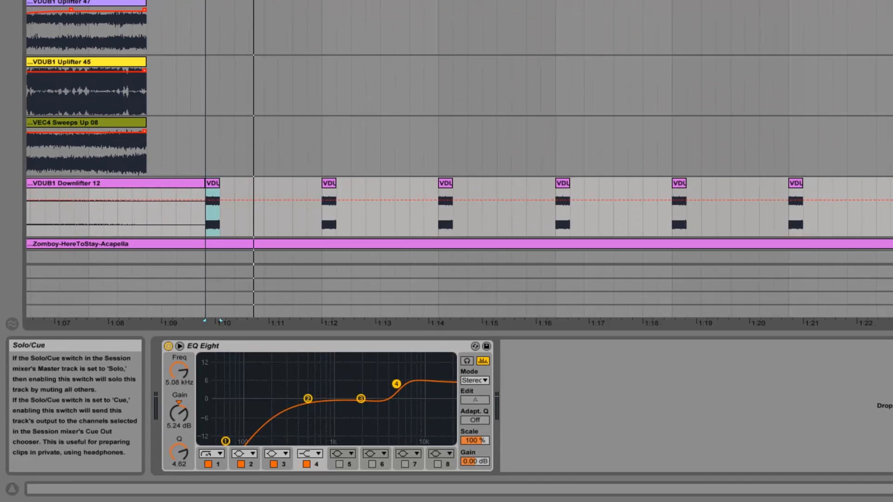
Step: Compare the drop with Downsweep 1 muted and unmuted, and shift EQ band 4 to 5.90 kHz and 5.08 dB
key(space)
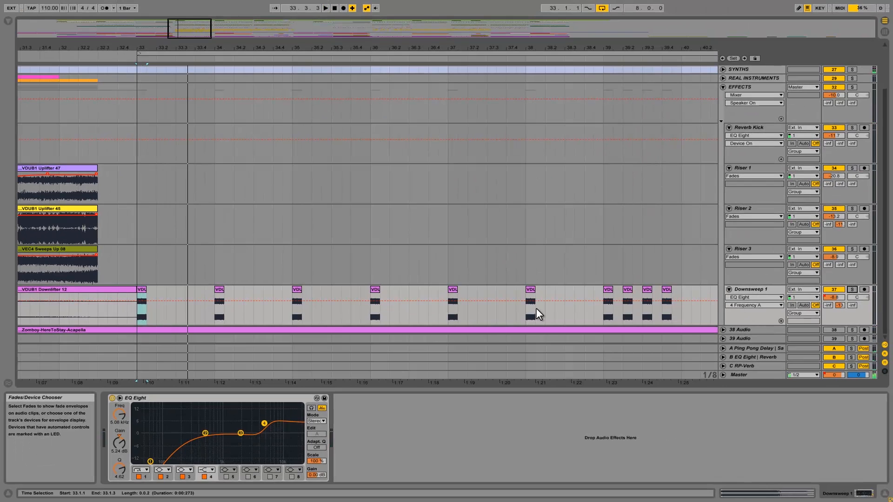
click(839, 290)
key(space)
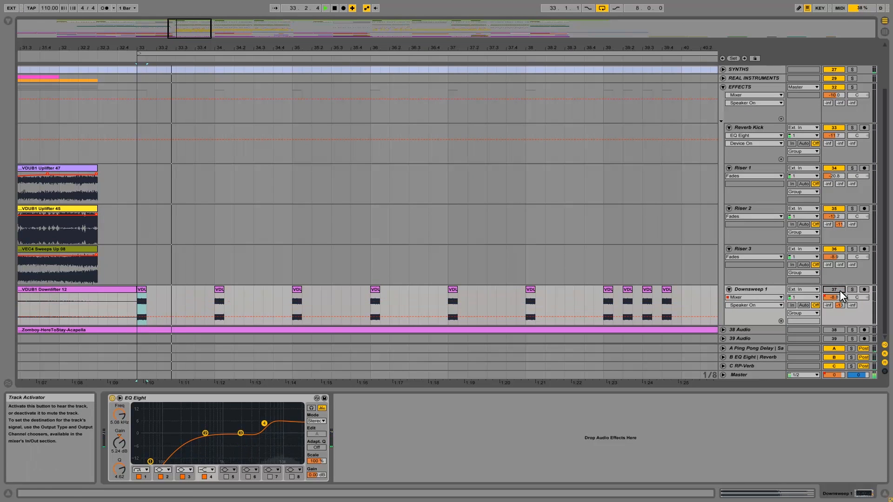
click(839, 290)
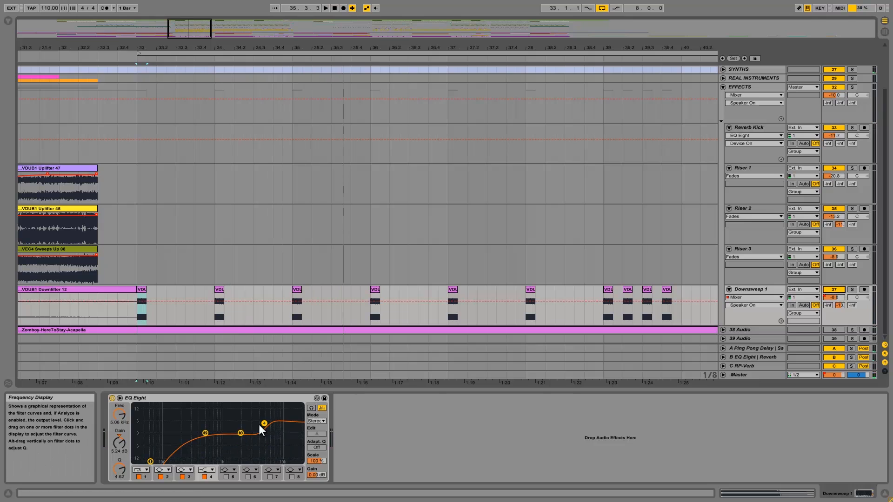
mouse_move(264, 423)
mouse_down()
mouse_move(275, 425)
mouse_move(267, 423)
mouse_up()
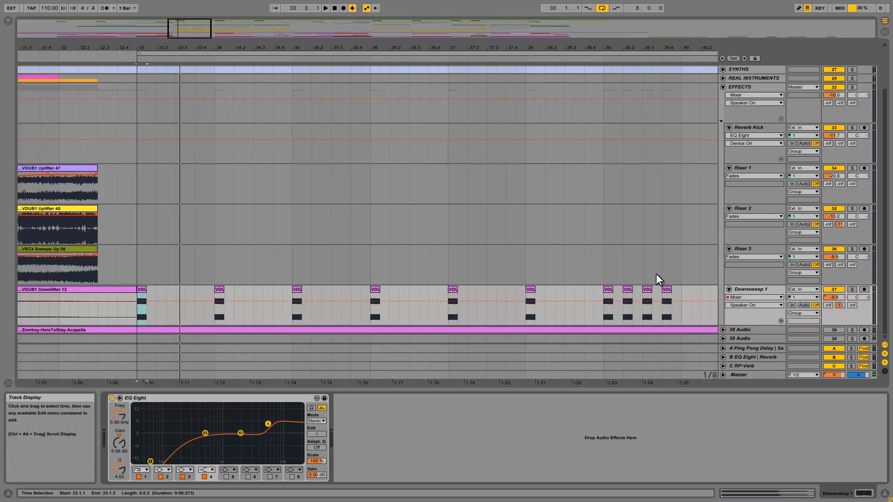
Step: Fold all the track groups and show the TapeIt recorder on the 39 Audio track
alt+click(723, 87)
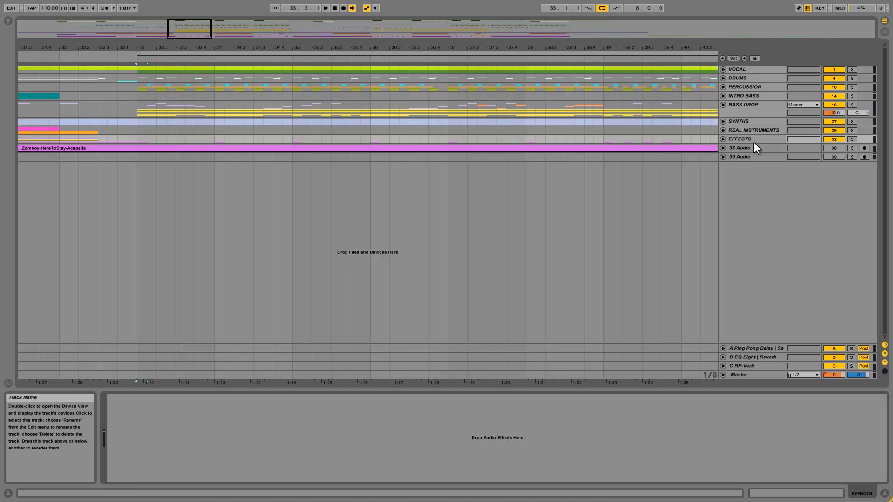
click(743, 156)
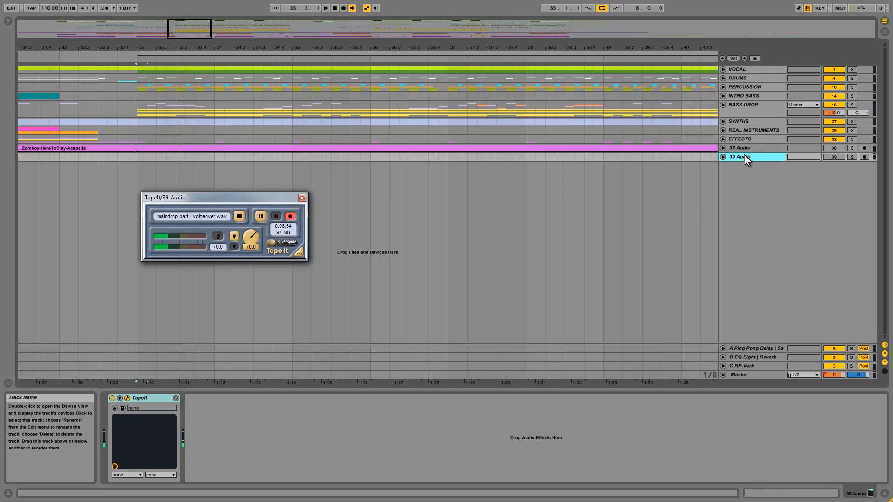
Step: Unfold the BASS DROP group to show its bass tracks and audition the whole group soloed from bar 33
click(758, 105)
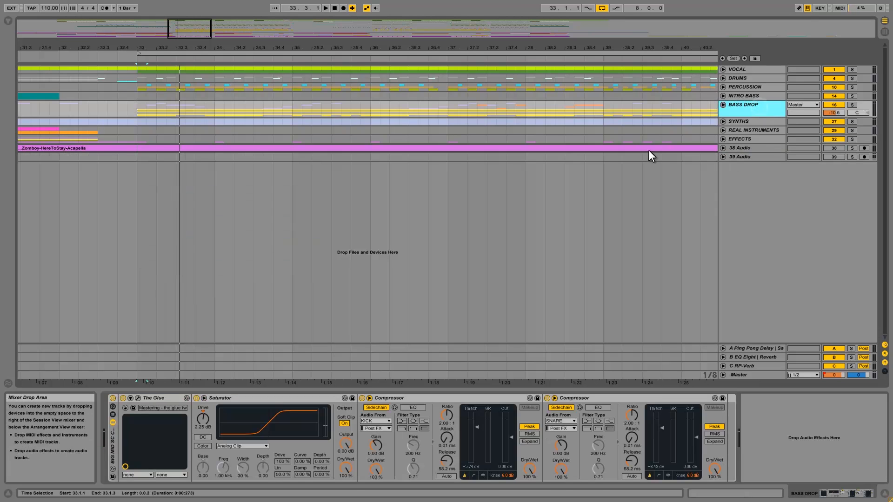
click(722, 105)
drag(201, 39, 201, 44)
scroll(266, 259, down, 6)
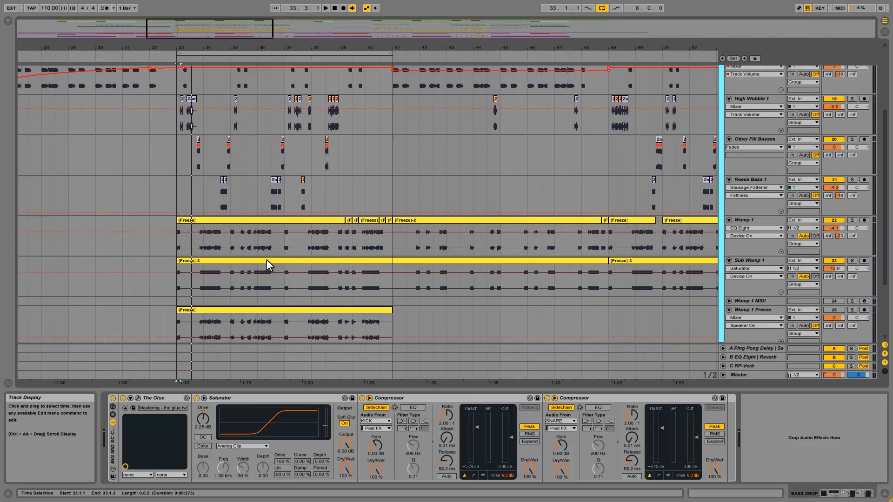
scroll(266, 258, up, 4)
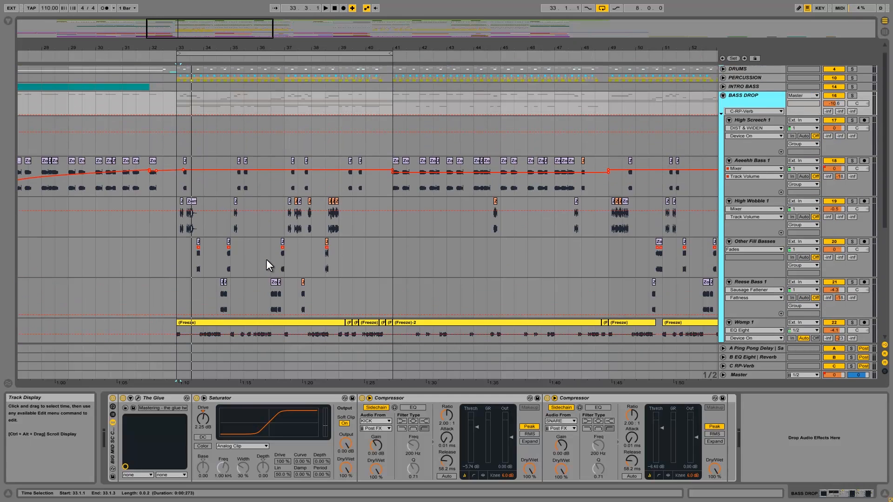
scroll(682, 177, down, 1)
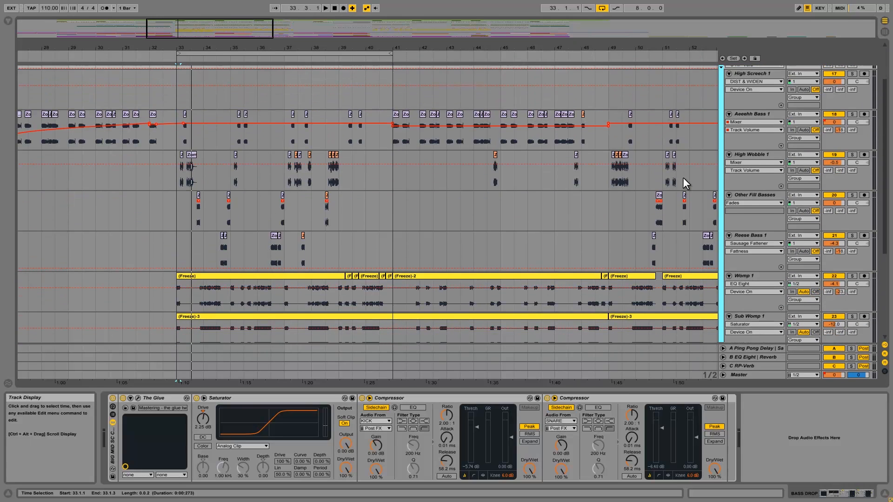
scroll(682, 177, up, 3)
click(853, 105)
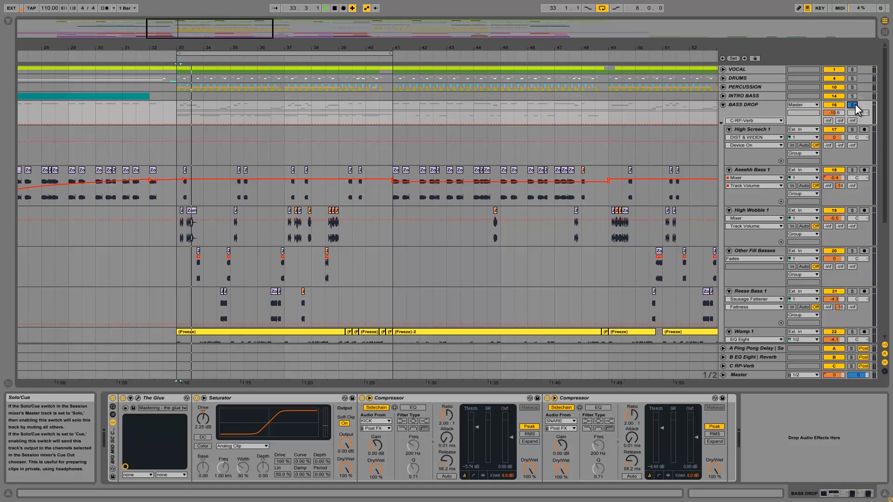
key(space)
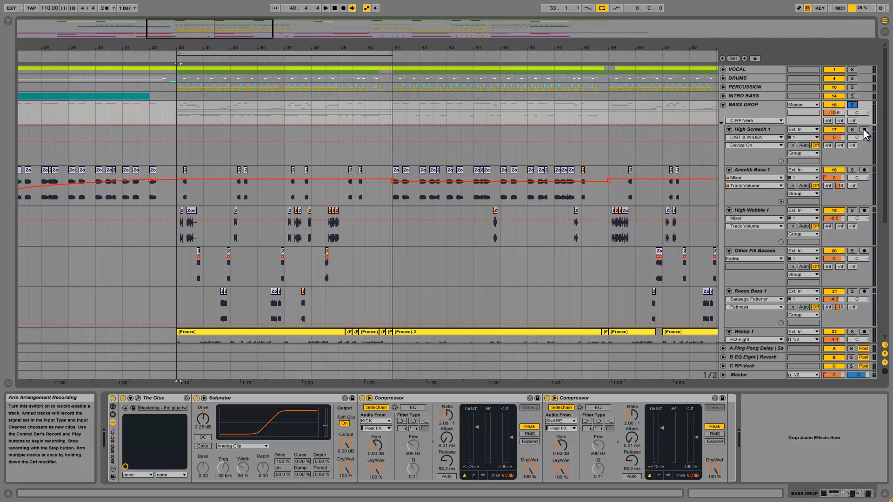
Step: Solo the Womp 1 and Sub Womp 1 tracks together and audition them from bar 33
scroll(685, 199, down, 4)
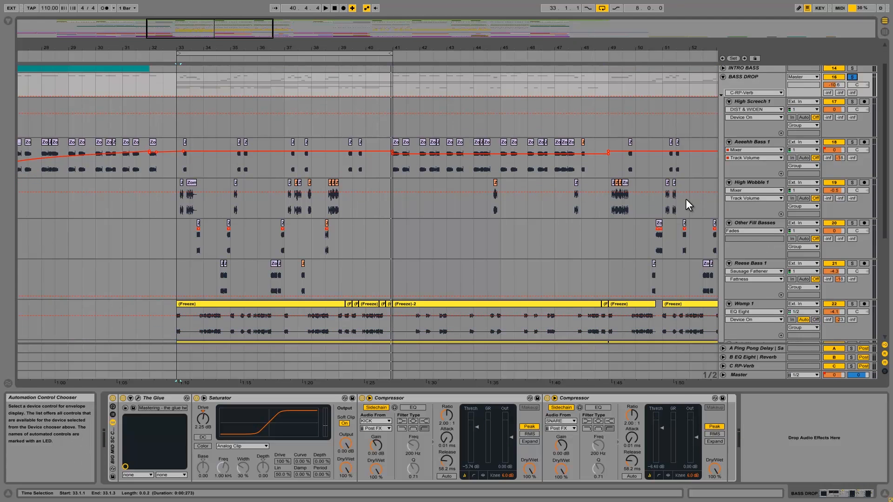
scroll(685, 199, down, 2)
click(769, 191)
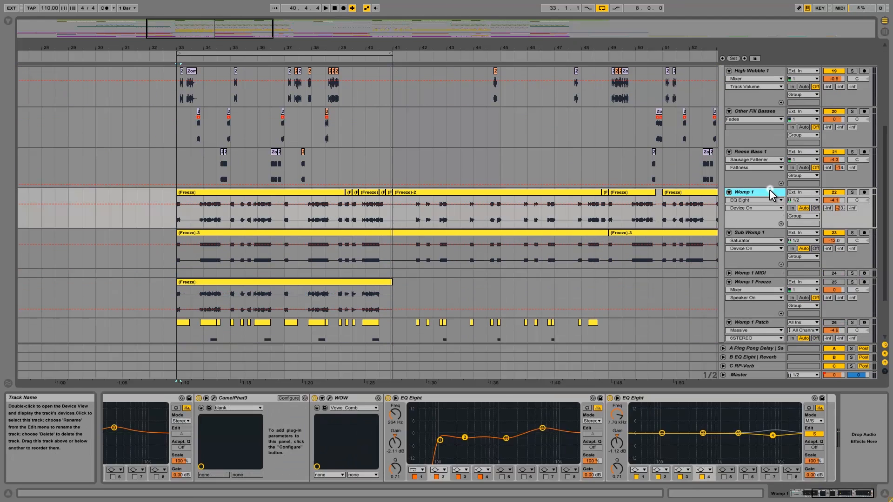
shift+click(755, 230)
click(852, 193)
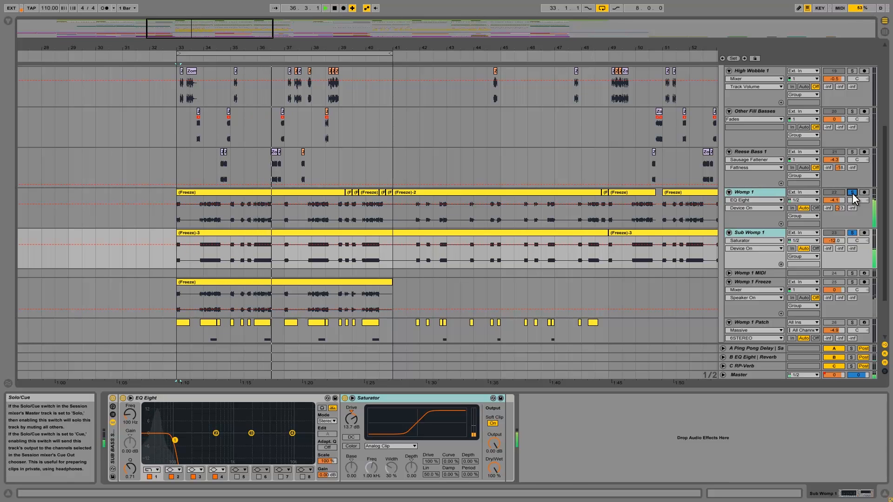
key(space)
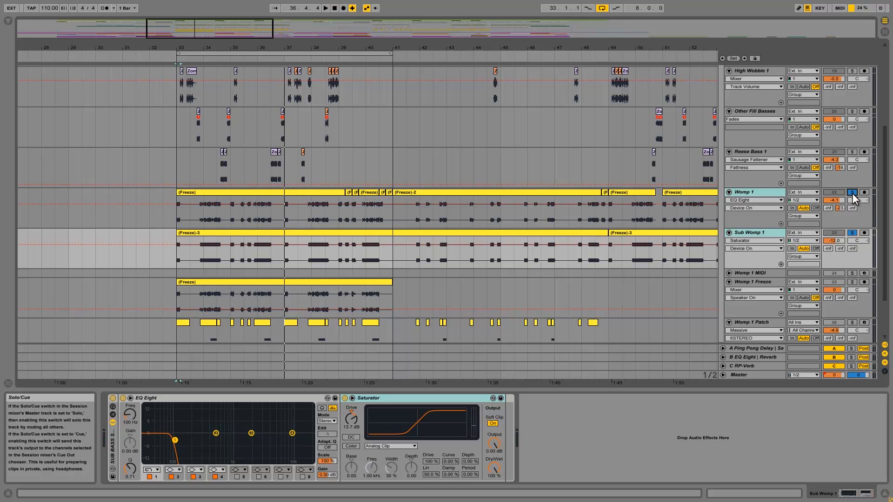
Step: Turn off the solo on Womp 1 and Sub Womp 1 and compare the two tracks' device chains
click(778, 194)
click(761, 233)
click(761, 192)
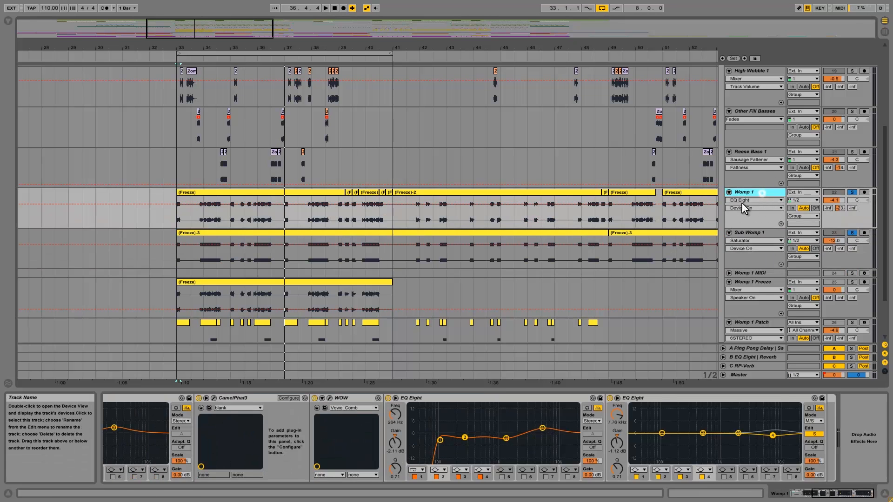
click(853, 193)
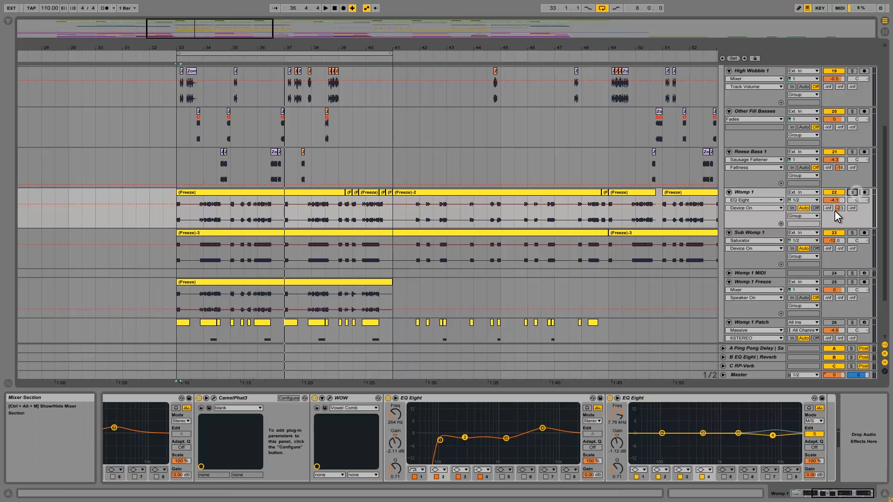
click(747, 232)
click(748, 194)
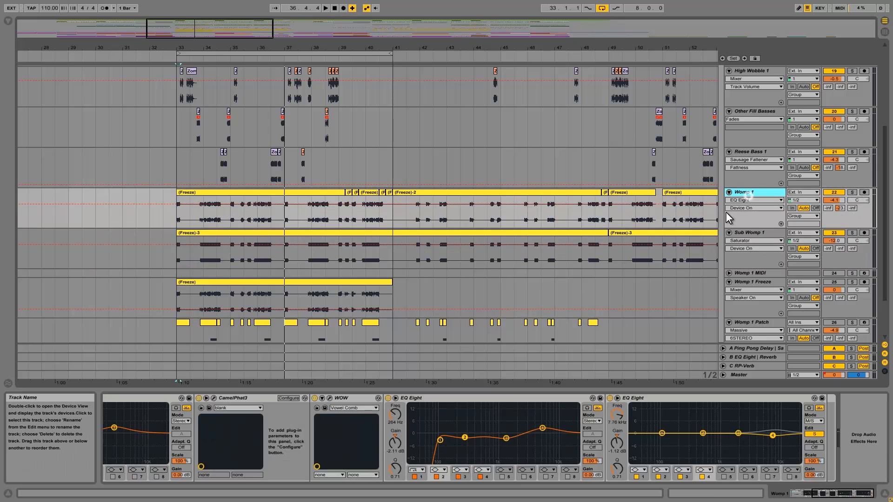
click(746, 232)
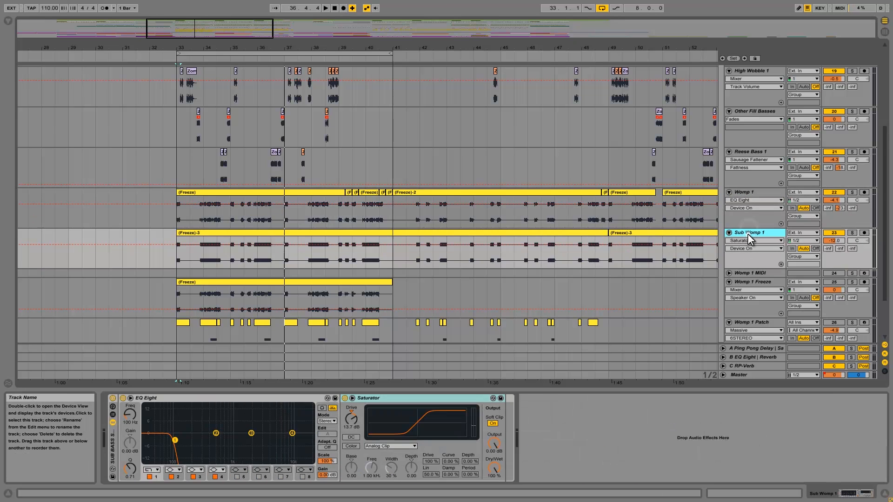
click(746, 192)
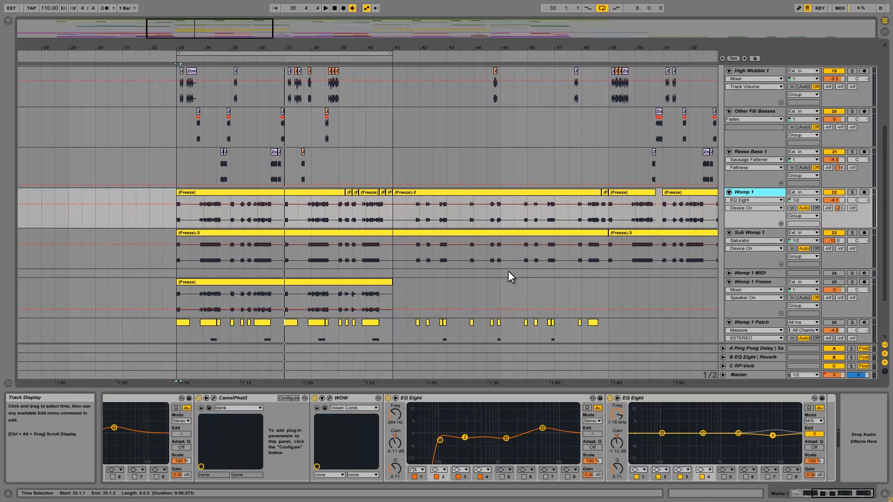
Step: Solo the Womp 1 Freeze track and select its frozen clip from bar 33 to bar 41
click(744, 283)
click(851, 282)
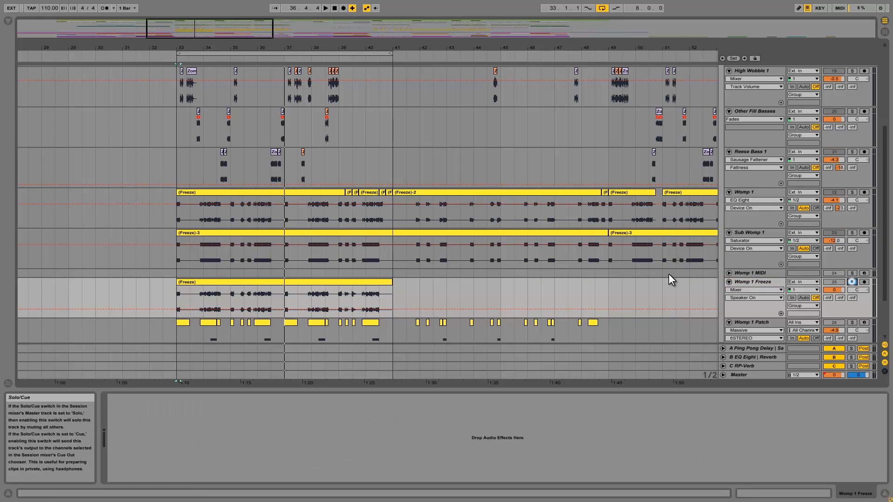
click(201, 279)
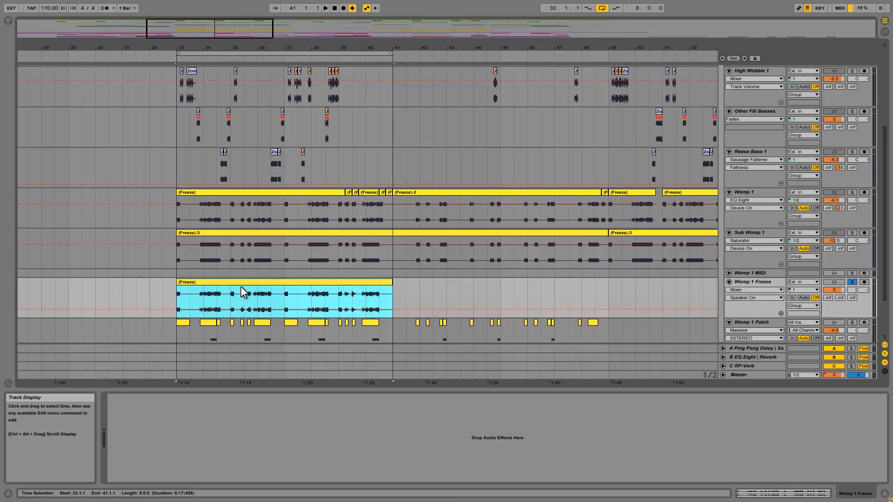
Step: Select the Womp 1 Patch MIDI clips from bar 33 to bar 41 and turn off the Womp 1 Freeze solo
scroll(241, 286, down, 3)
drag(173, 270, 346, 269)
click(397, 275)
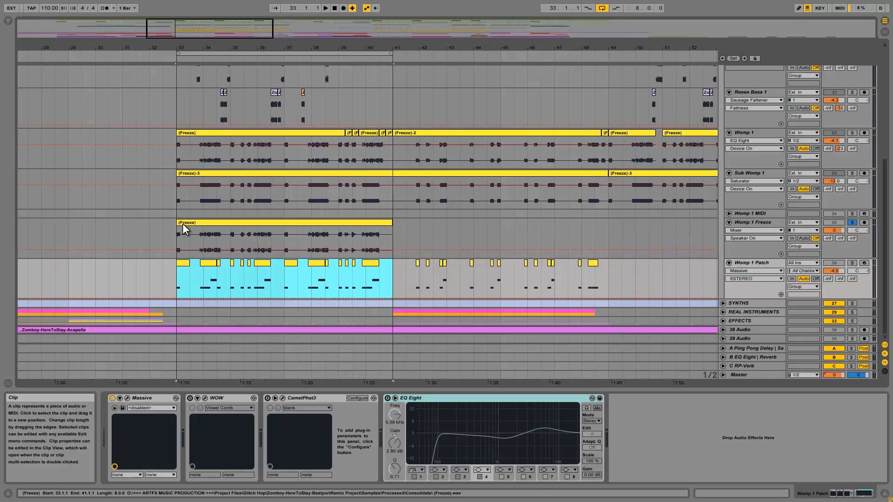
click(176, 234)
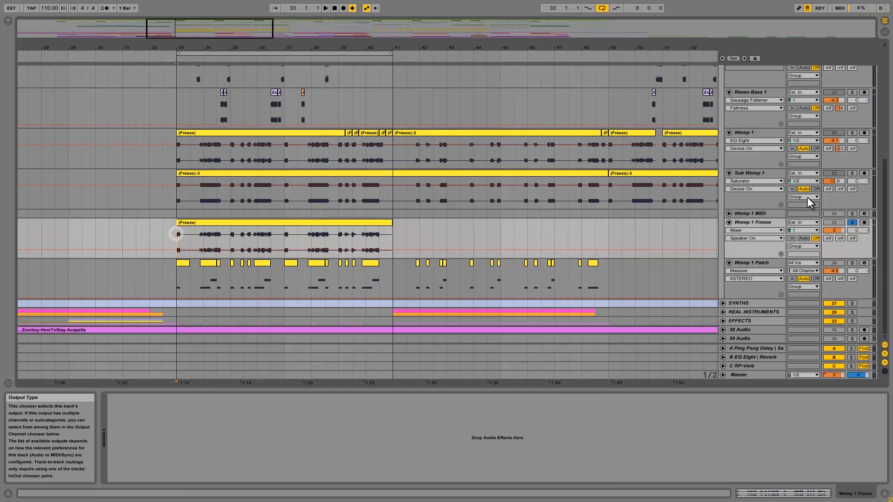
click(852, 222)
Step: Open the Massive synth on Womp 1 MIDI, show the 5 Perf performer curves of the Skrillex Womp patch, and close it
click(742, 213)
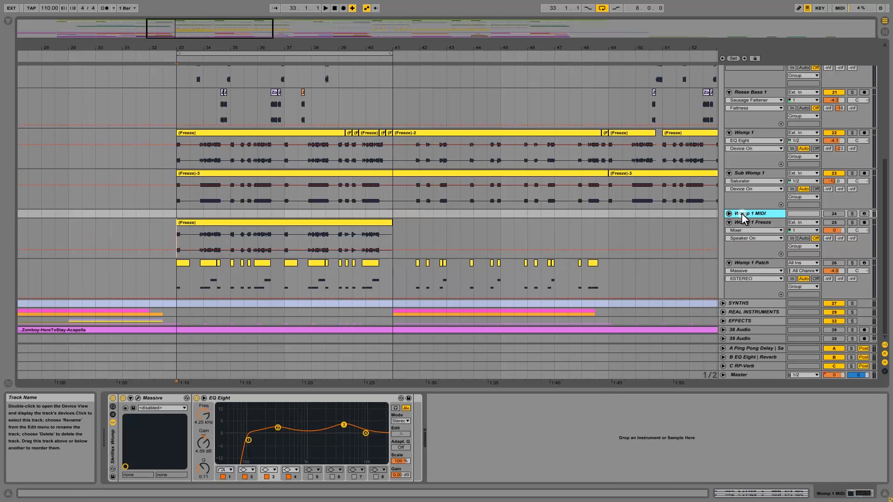
click(138, 397)
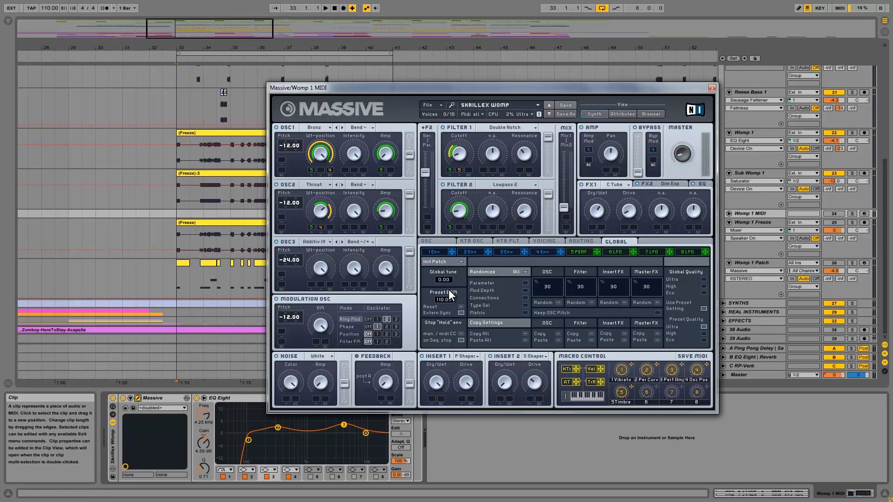
click(575, 252)
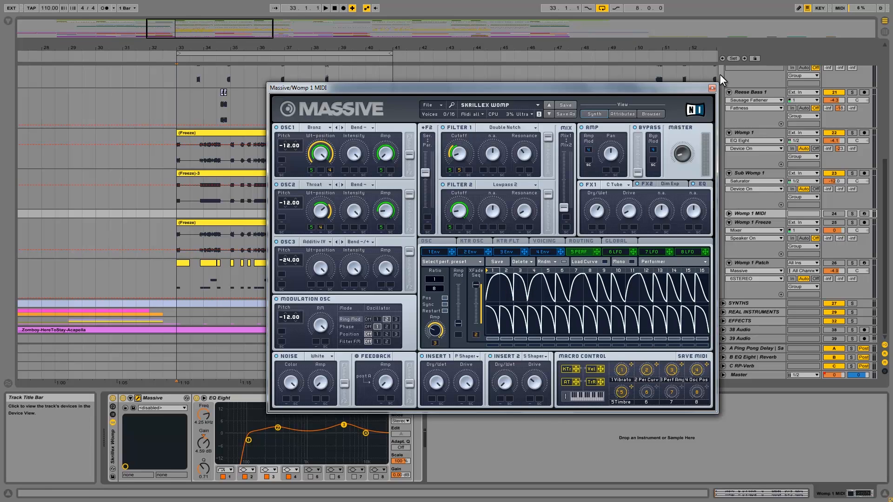
click(712, 88)
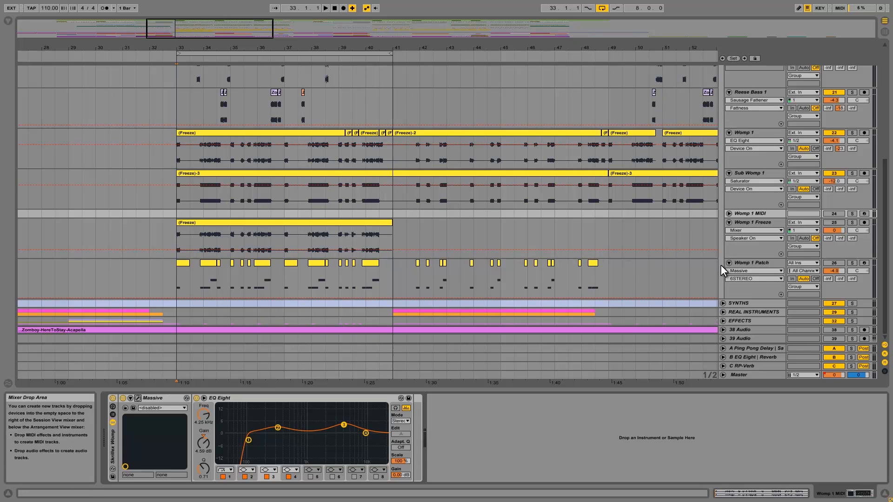
Step: Play the Womp 1 Patch track soloed from bar 33, and audition the soloed Womp 1 Freeze track for comparison
click(852, 264)
click(179, 277)
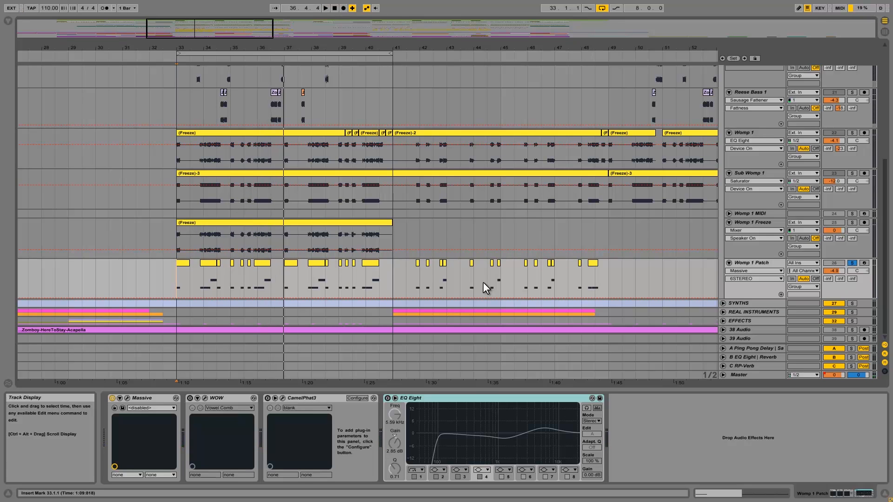
click(851, 222)
click(768, 221)
key(space)
key(space)
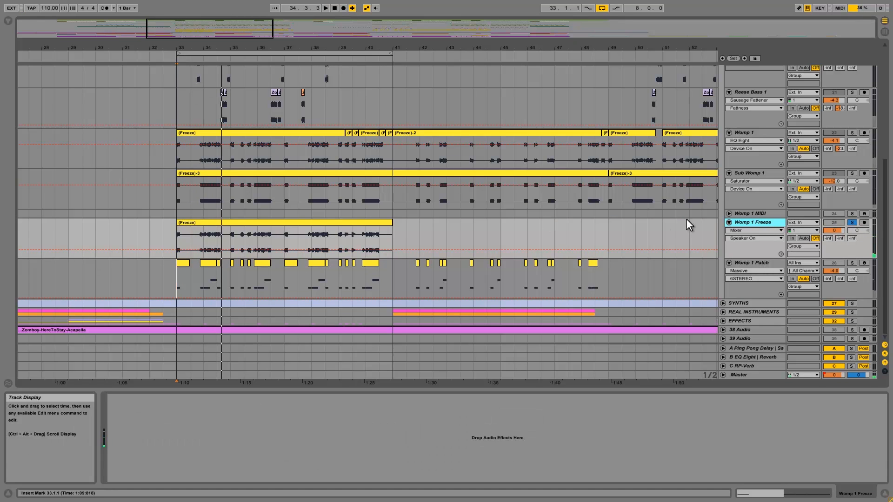
Step: Open the Massive synth on Womp 1 Patch, solo that track, and close the synth window
click(750, 263)
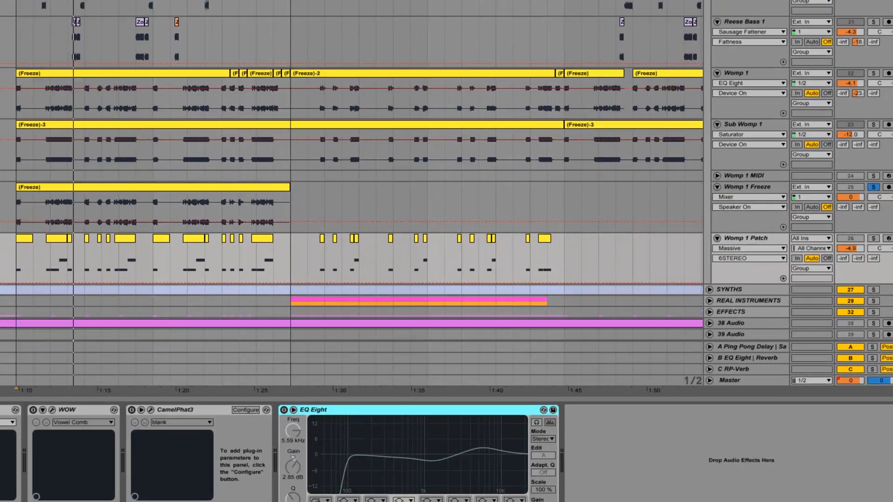
click(127, 399)
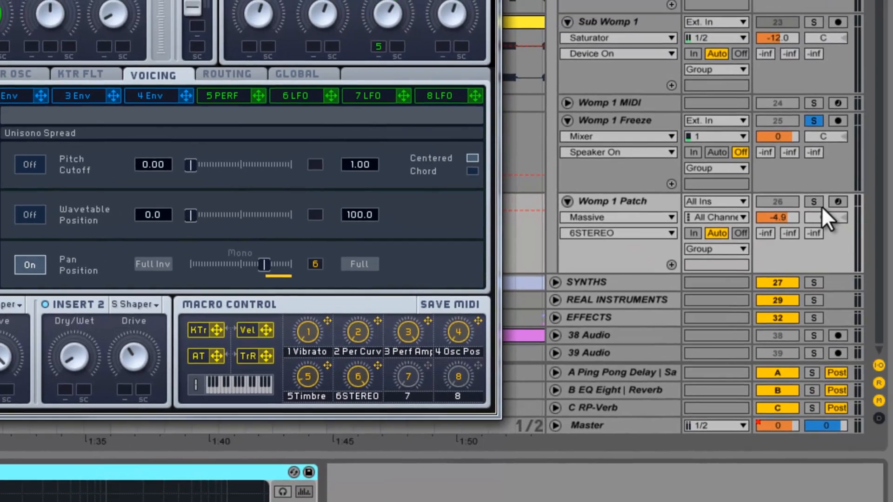
click(817, 205)
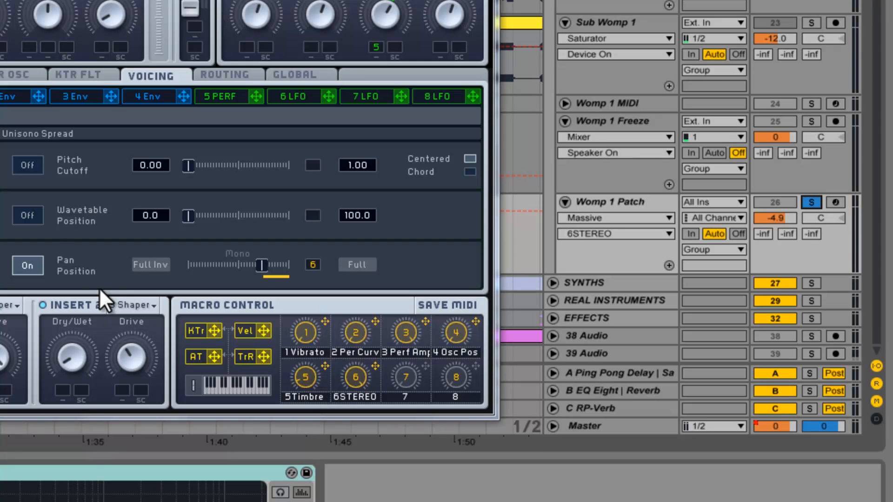
click(484, 1)
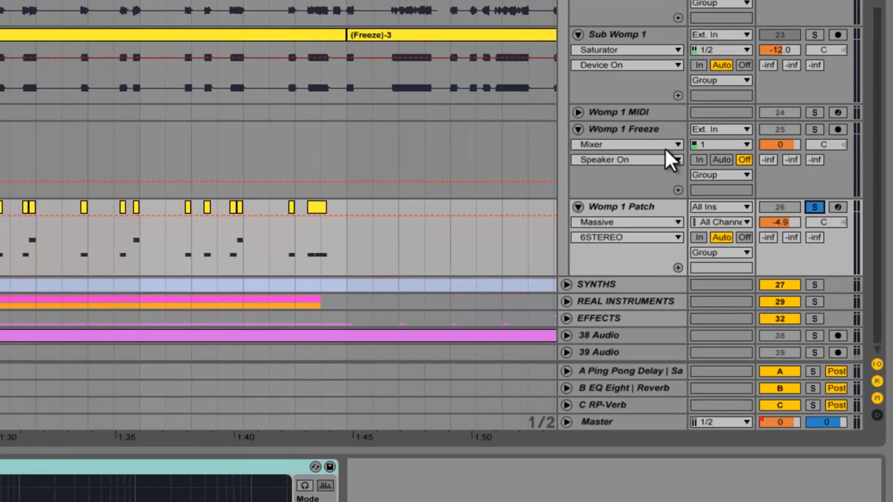
Step: Compare the device chains of Womp 1 Freeze and Womp 1 Patch, and play Womp 1 Freeze soloed from bar 33
click(628, 121)
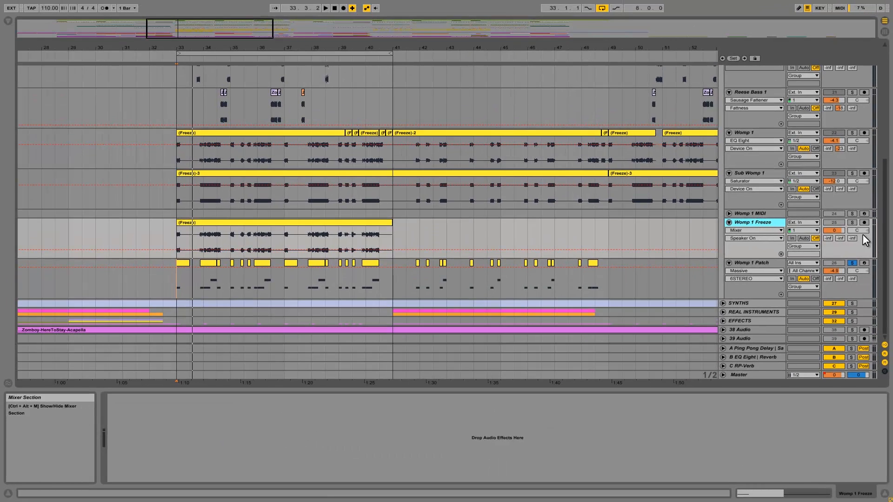
click(762, 263)
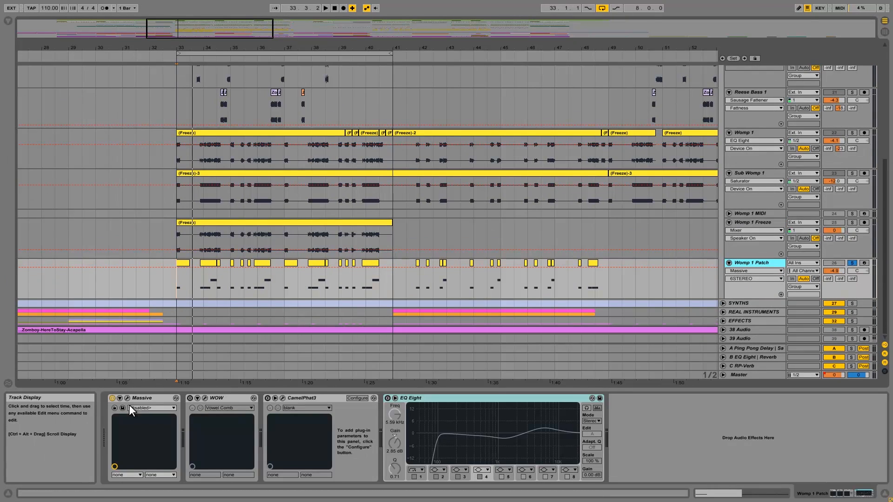
click(848, 227)
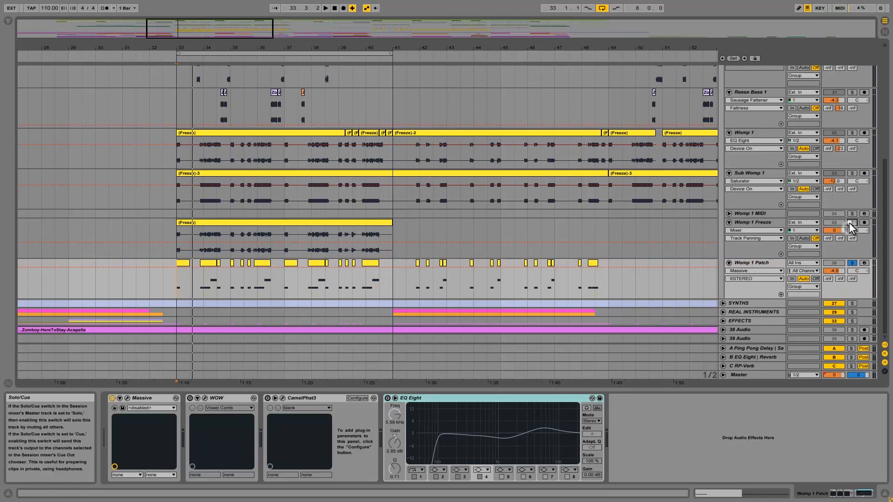
click(849, 222)
key(space)
key(space)
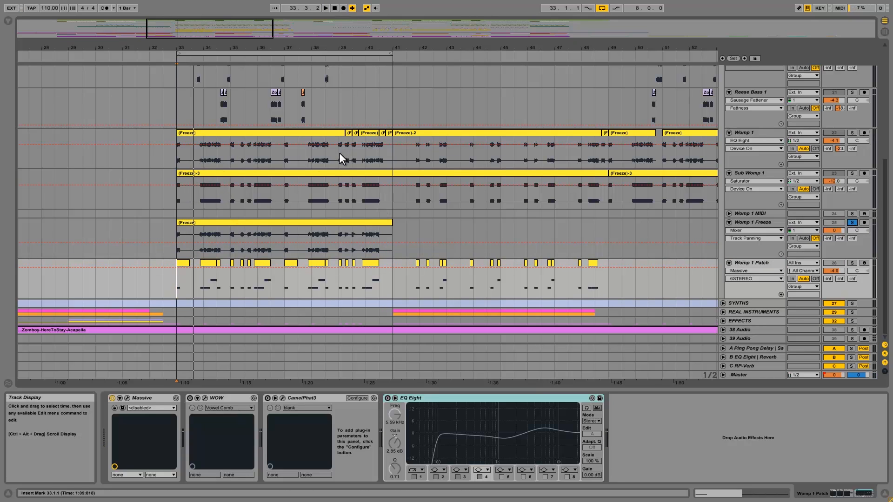
Step: Select the short frozen clip segments between bars 39 and 41 on the Womp 1 track to point out the edits
drag(361, 154, 384, 154)
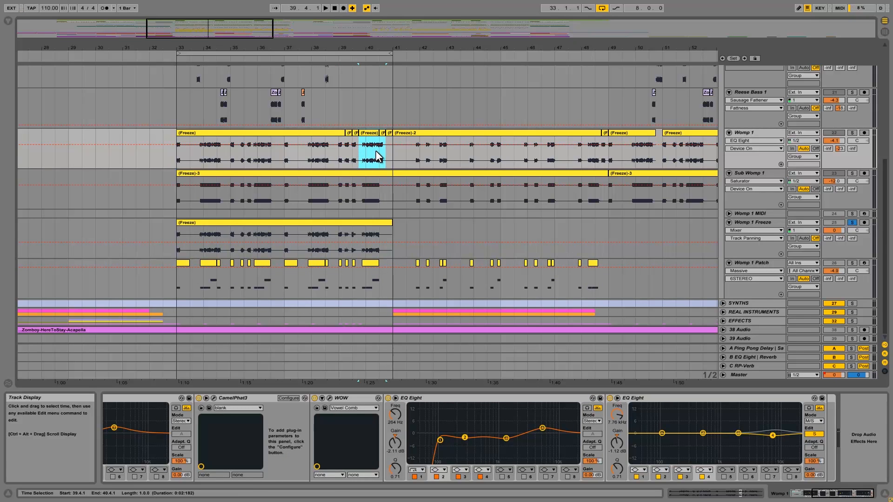
click(384, 133)
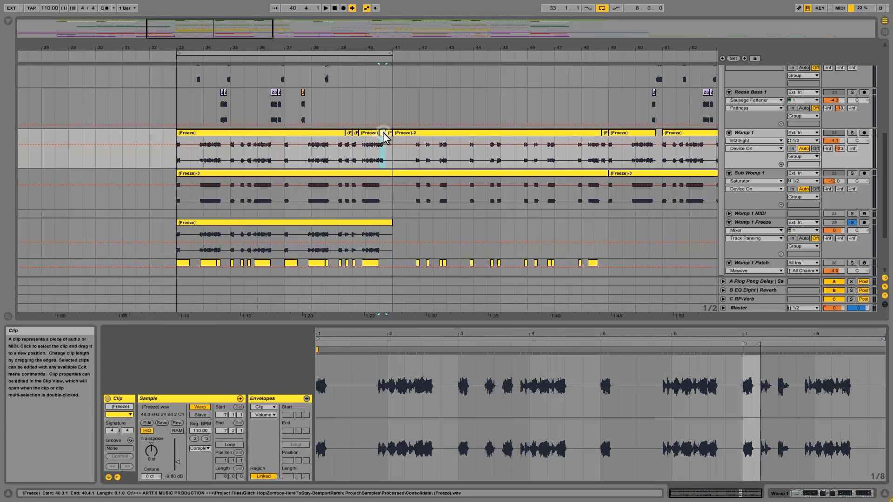
click(347, 134)
click(355, 134)
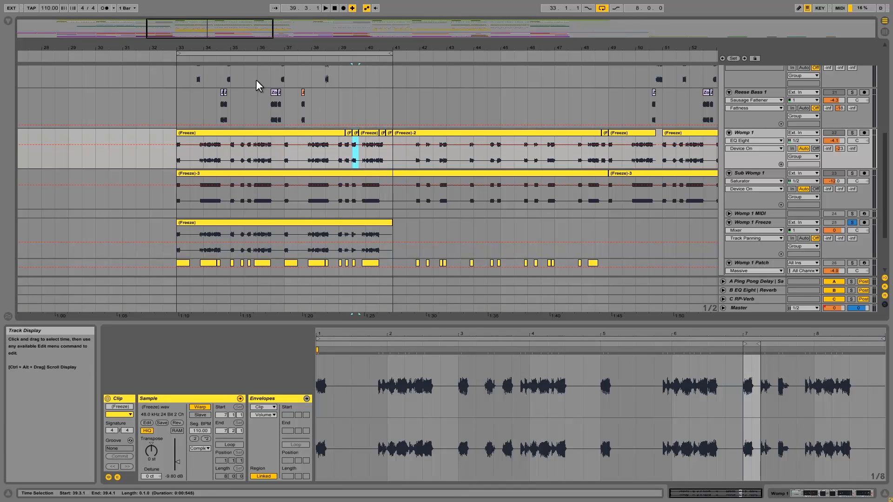
Step: Set the insert marker to bar 33 on Womp 1 and turn off the Womp 1 Freeze solo
click(179, 151)
scroll(702, 180, up, 3)
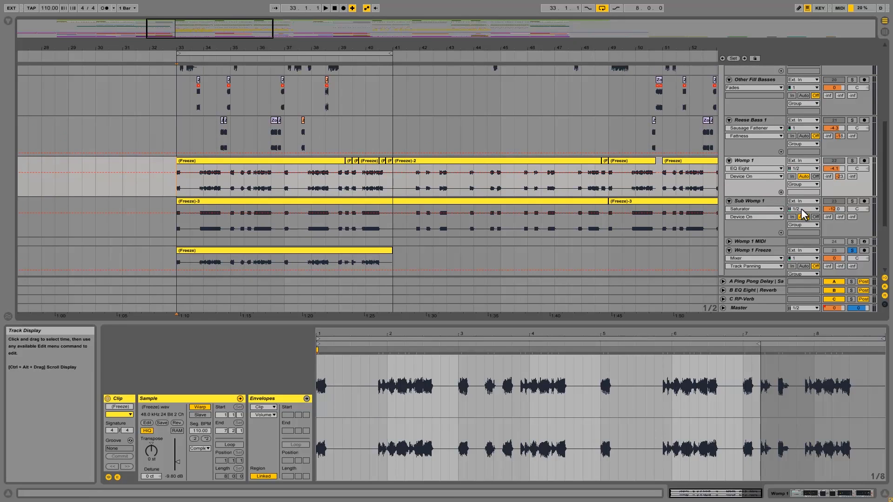
click(851, 251)
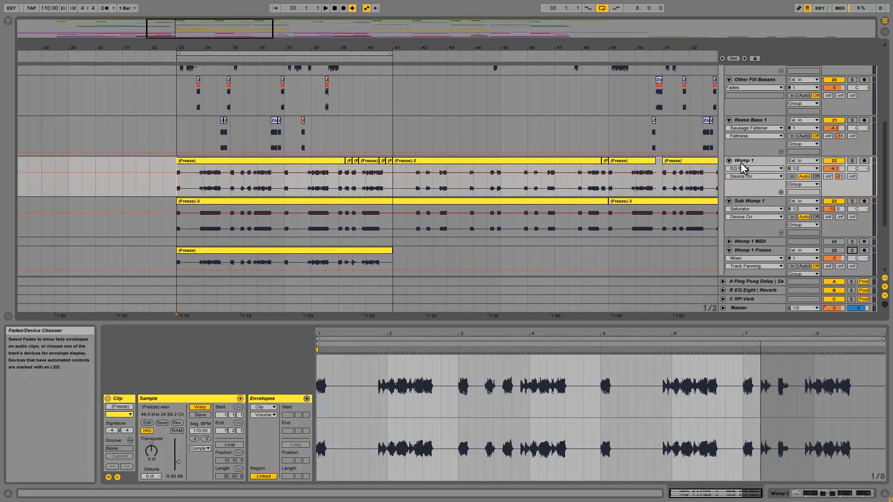
Step: Select the Sub Womp 1 clip from bar 33 to bar 49 and show the track's EQ Eight and Saturator chain
click(228, 205)
scroll(233, 203, down, 6)
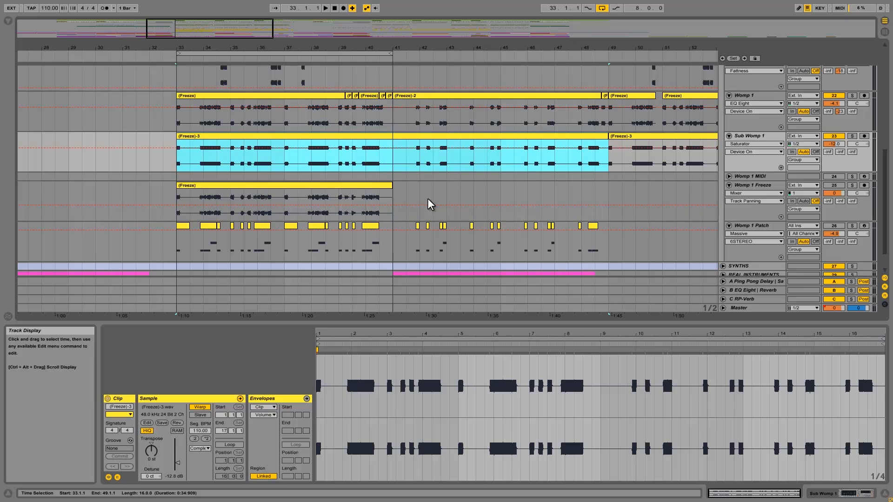
scroll(450, 184, down, 2)
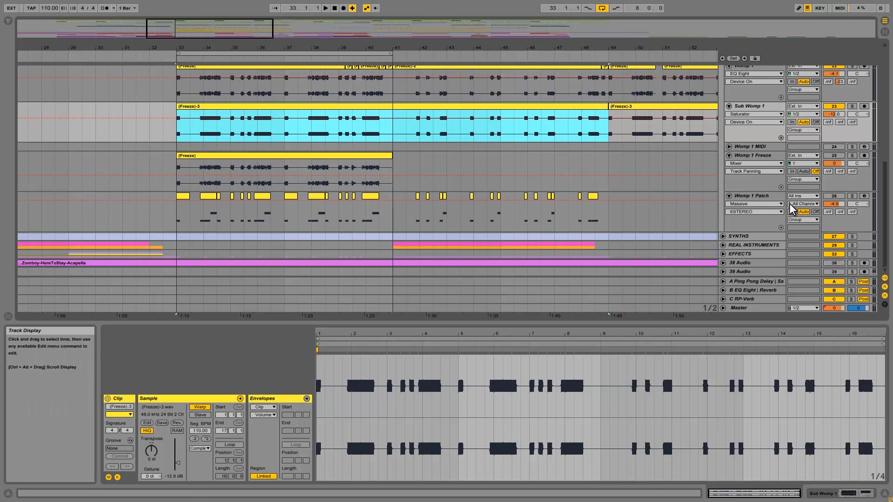
scroll(759, 223, up, 5)
scroll(758, 223, up, 4)
scroll(759, 223, down, 7)
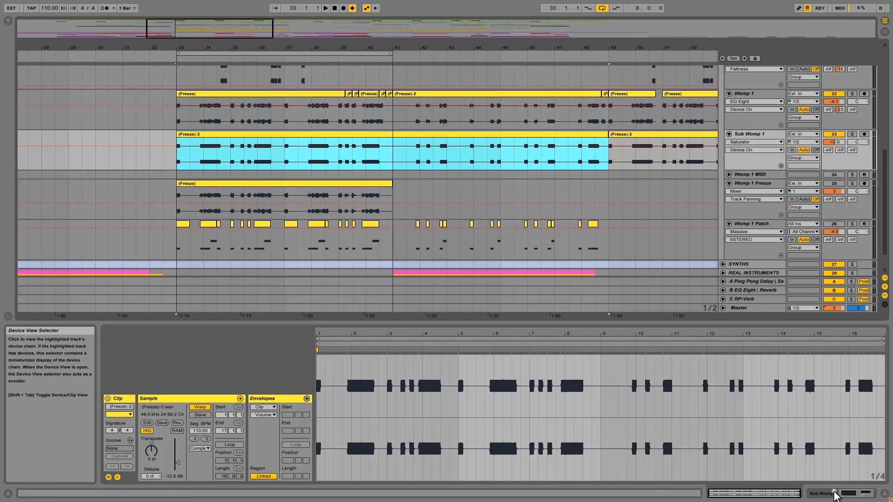
click(834, 491)
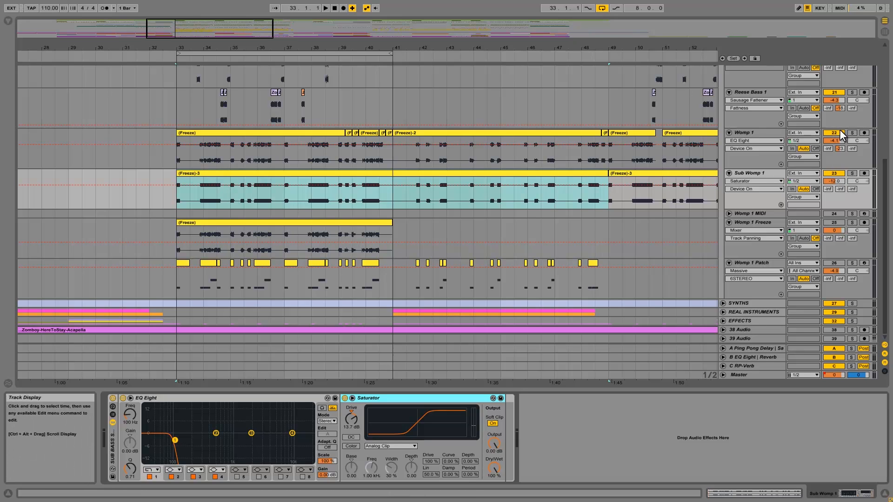
Step: Play Womp 1 soloed from bar 33, and audition it together with Sub Womp 1 soloed
click(853, 132)
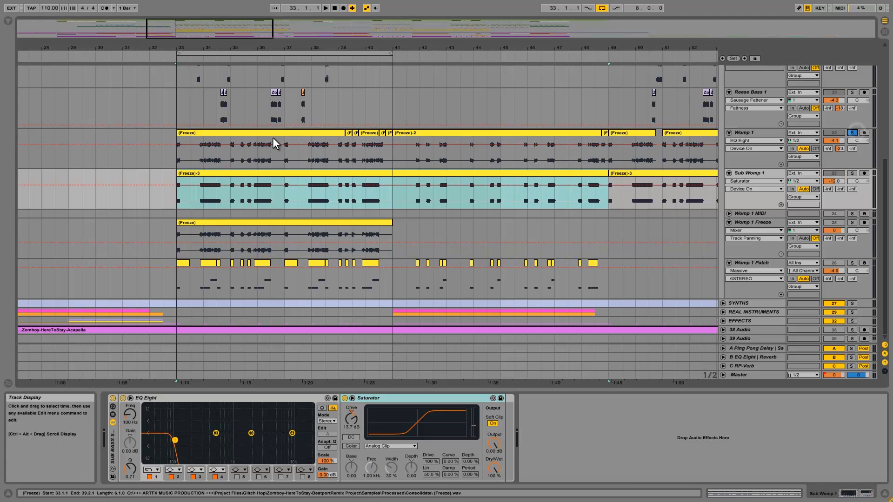
click(176, 159)
key(space)
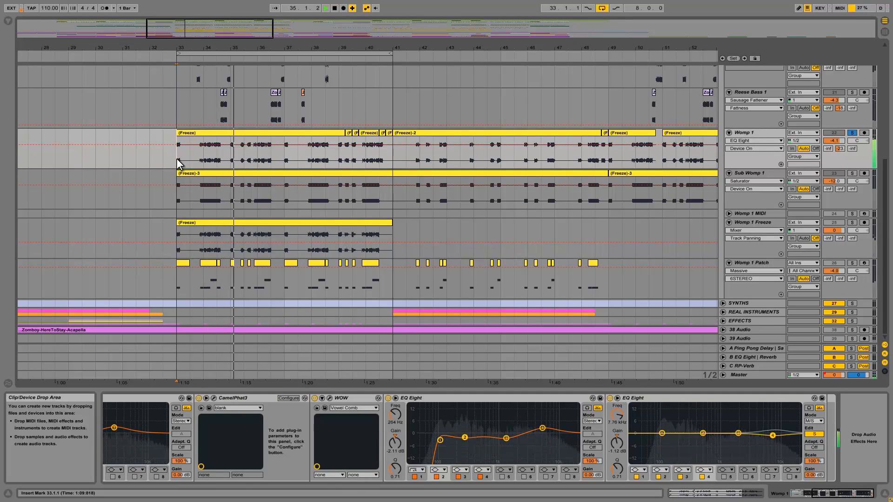
click(764, 172)
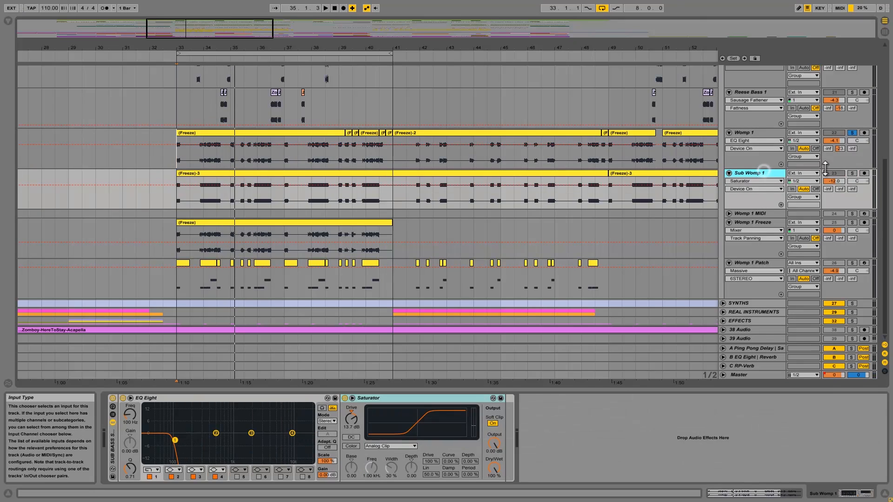
click(852, 133)
key(space)
key(space)
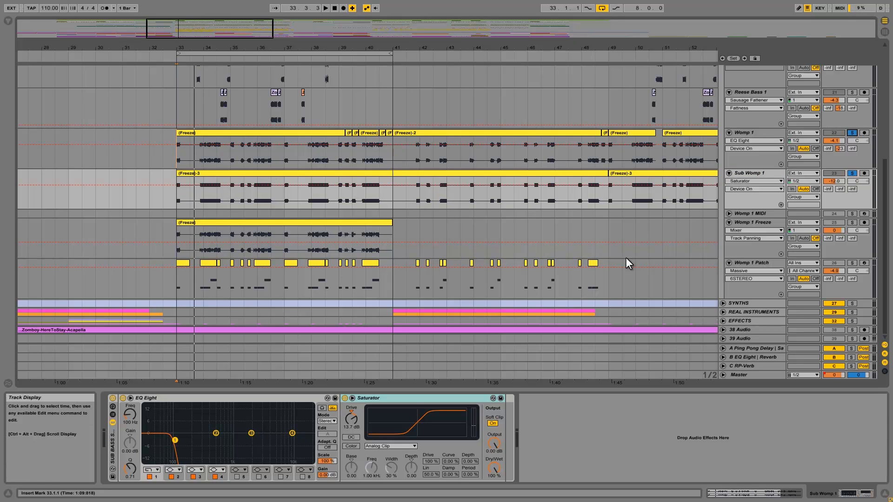
Step: Open the Massive synth on Womp 1 Patch and reposition its window to show the whole Skrillex Womp patch
click(743, 260)
click(130, 398)
click(127, 398)
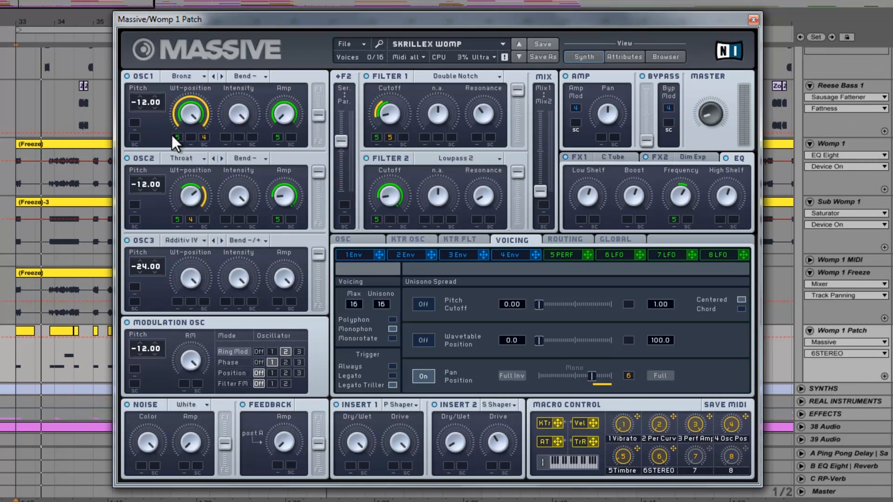
drag(500, 22, 427, 57)
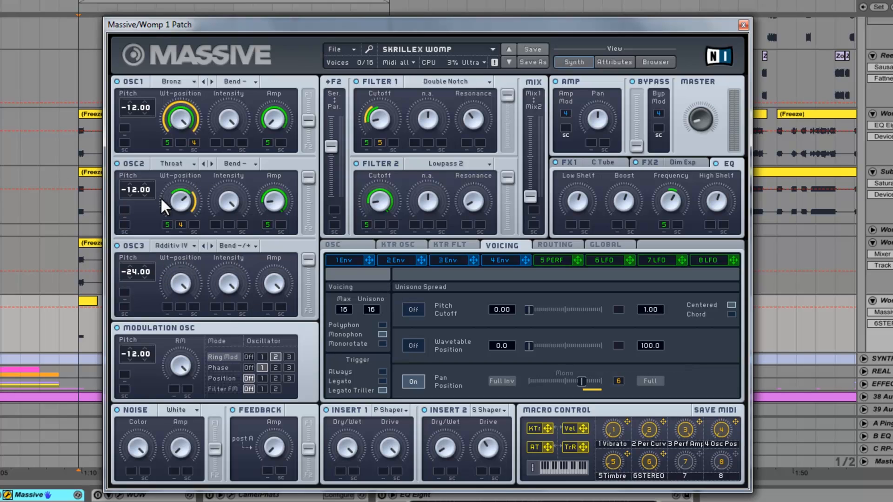
Step: Audition the patch from bar 33 with OSC1 and OSC2 switched off, and turn OSC2 back on
click(126, 162)
click(128, 83)
click(80, 136)
key(space)
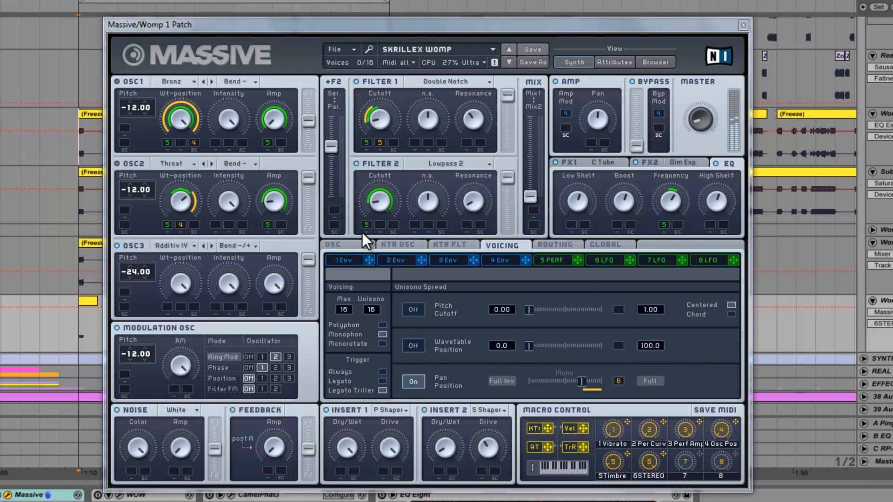
click(131, 164)
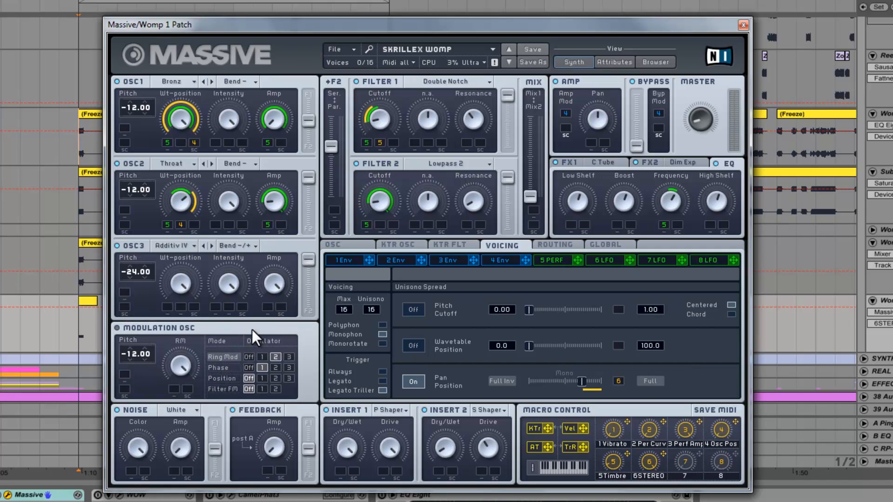
Step: Show the modulation oscillator's Phase and Ring Mod settings and the 5 Perf performer curves
click(230, 369)
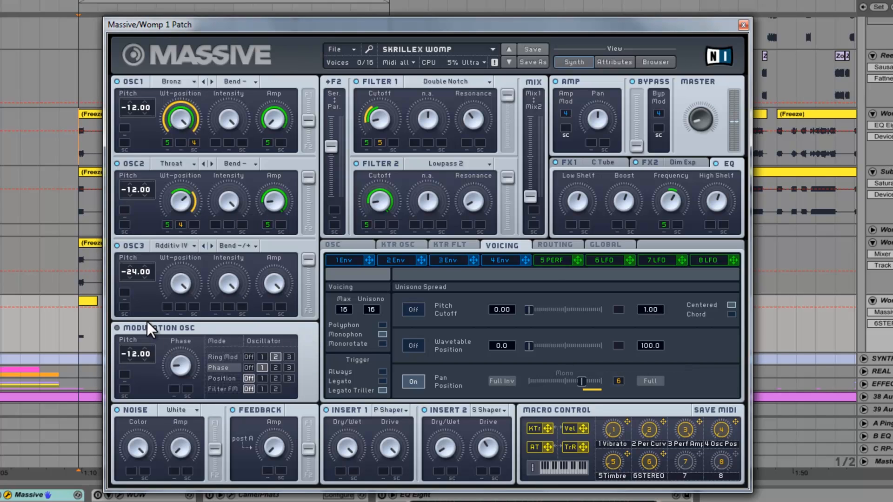
click(227, 356)
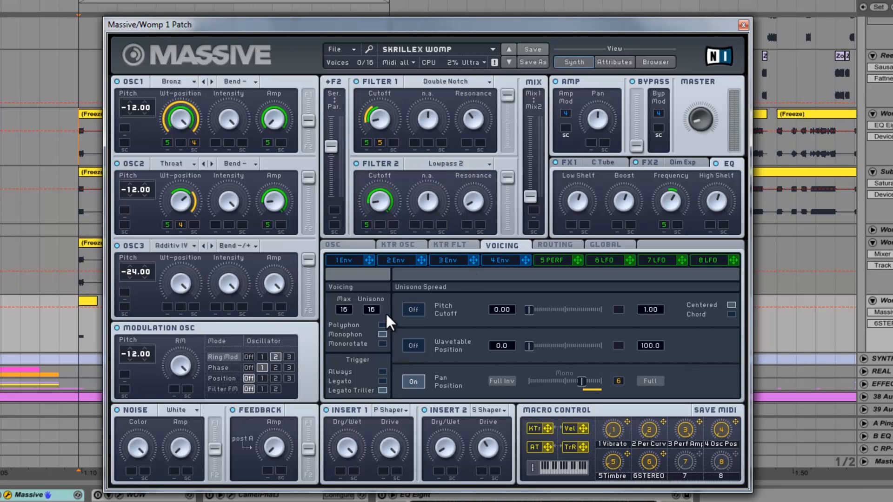
click(566, 263)
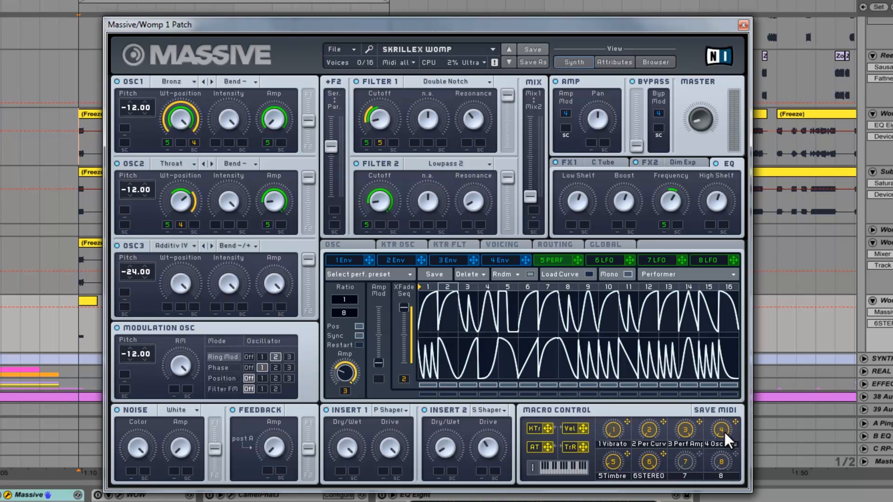
Step: Adjust the 4 Osc Pos and 3 Perf Amp macros and play the patch to demonstrate their modulation
drag(723, 430, 726, 433)
click(684, 436)
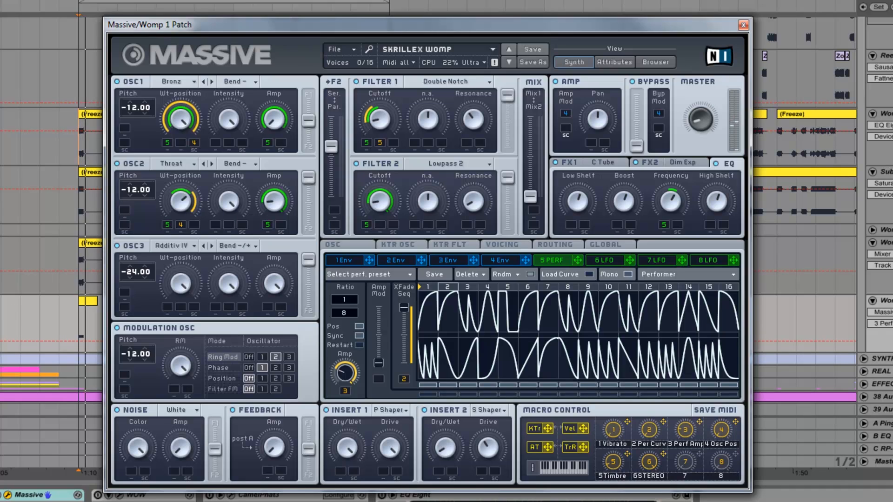
drag(687, 429, 688, 415)
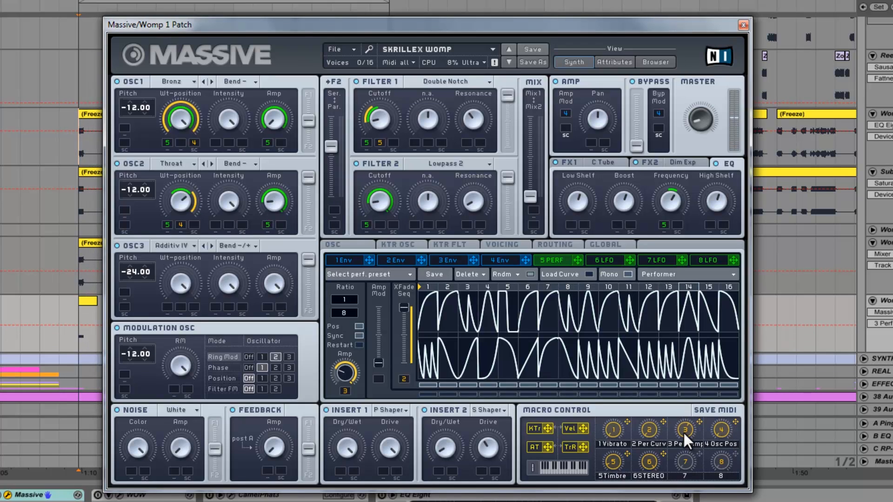
drag(683, 433, 687, 390)
key(space)
key(space)
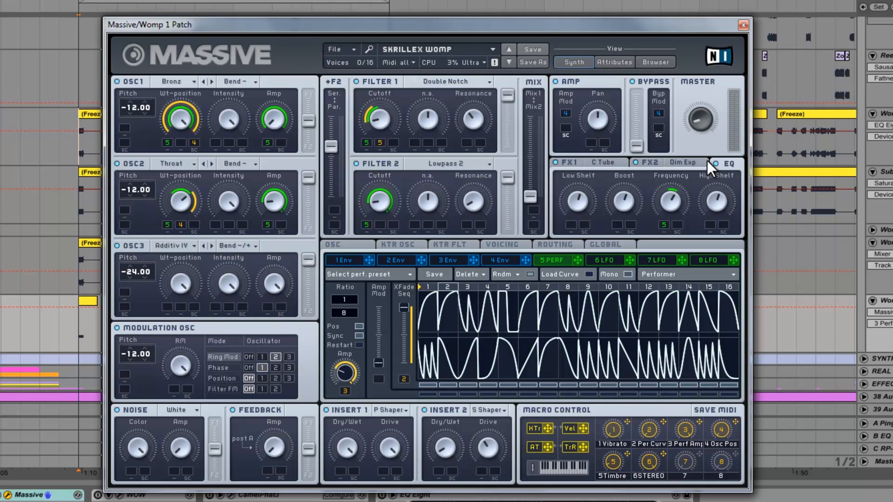
Step: Show the patch's FX1 C Tube and FX2 Dim Exp effect settings
click(606, 167)
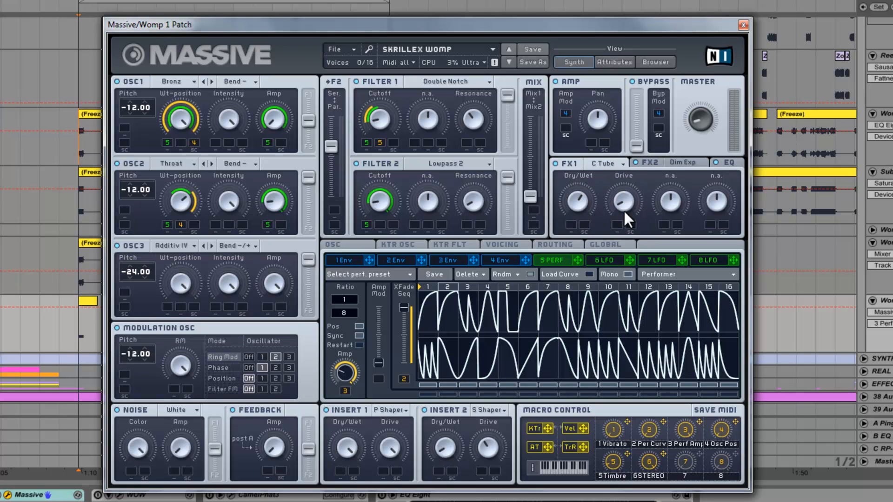
click(650, 164)
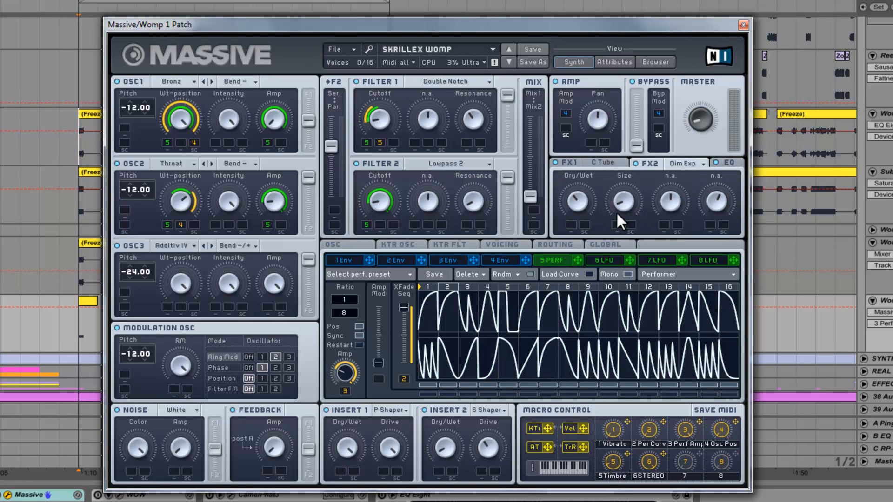
Step: Show the patch's EQ effect settings and the Voicing page's unison, Pan Position and Legato Triller options
click(736, 163)
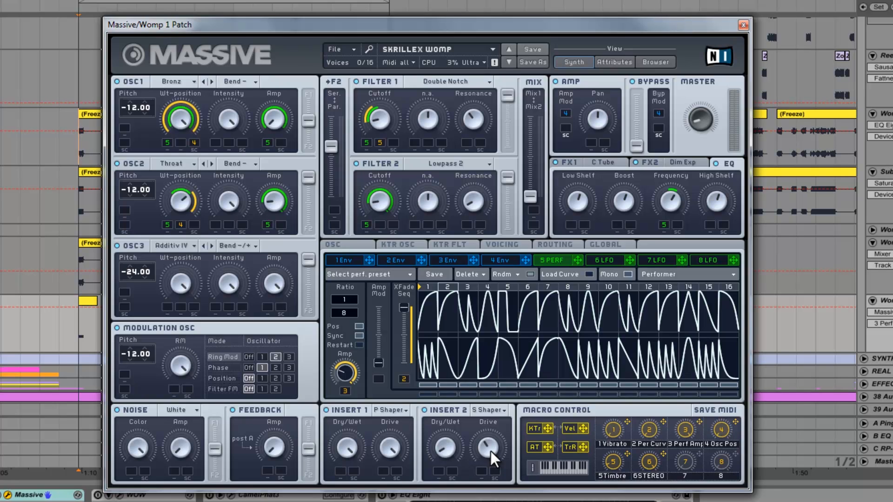
click(512, 244)
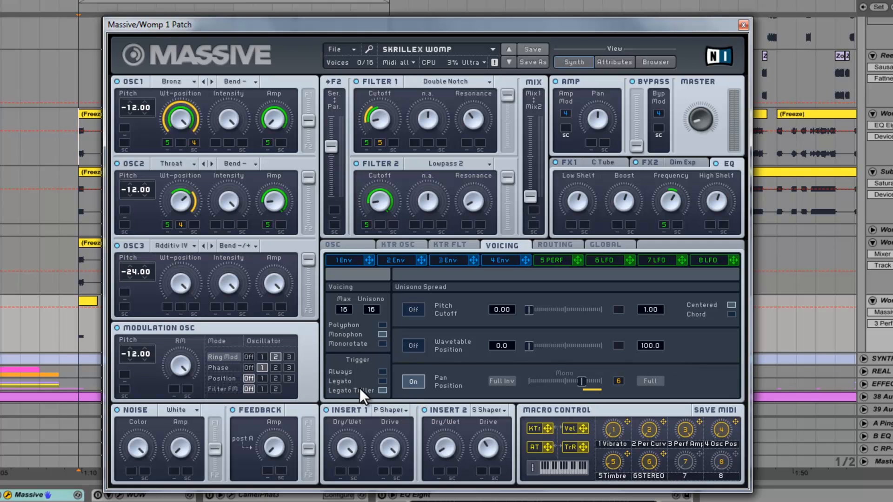
click(383, 391)
Step: Demonstrate the patch's routing by moving Insert 1 after Filter 2 and back after Filter 1
click(560, 245)
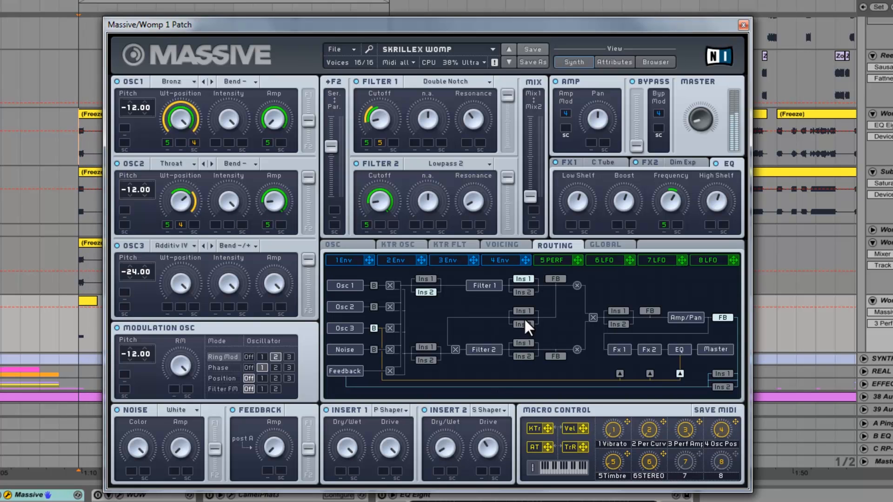
click(520, 345)
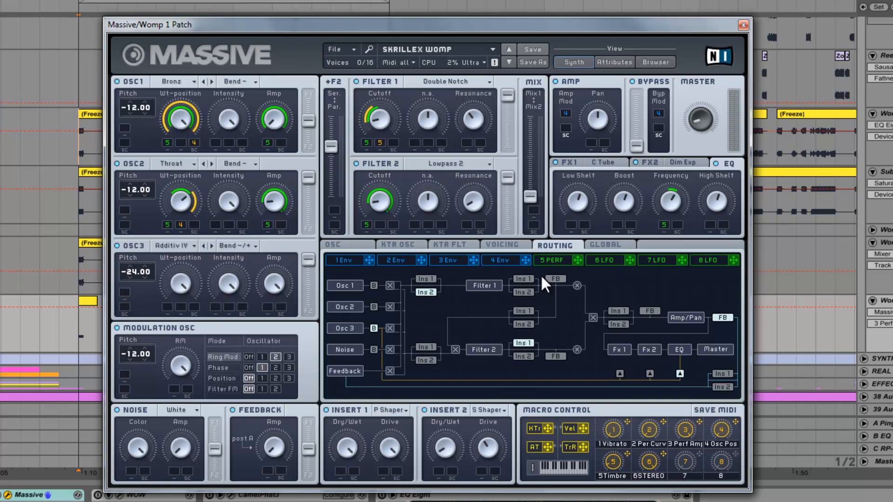
click(521, 279)
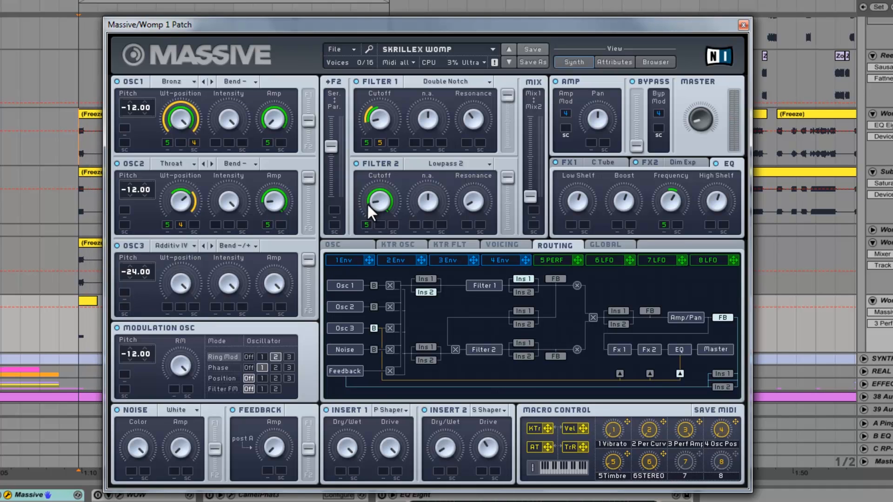
Step: Close the Massive patch window and select the frozen audio clip on the Womp 1 Freeze track
click(570, 262)
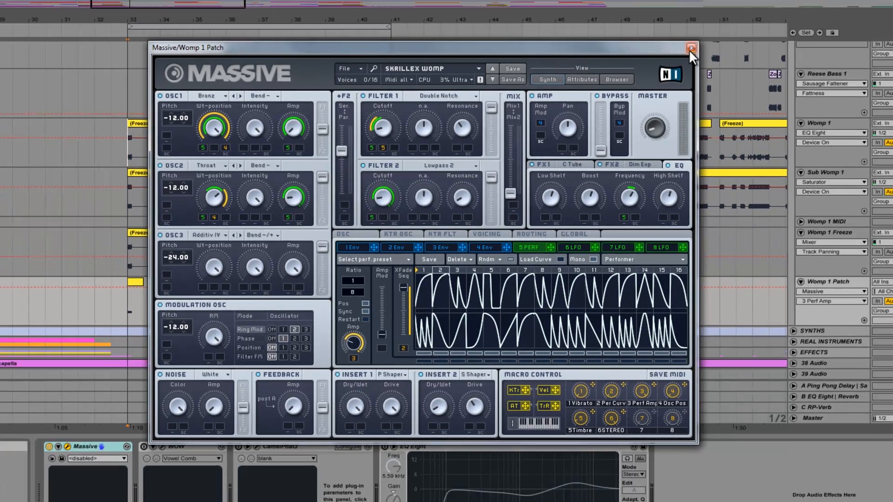
click(743, 25)
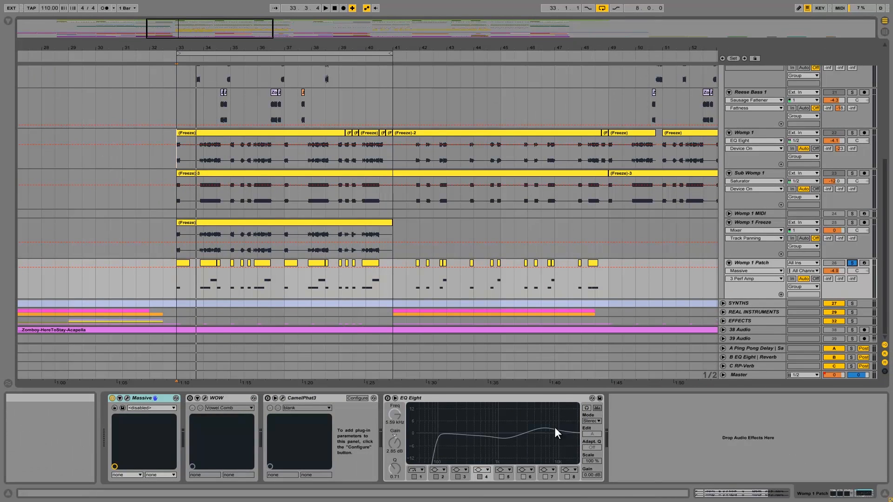
click(754, 263)
click(752, 222)
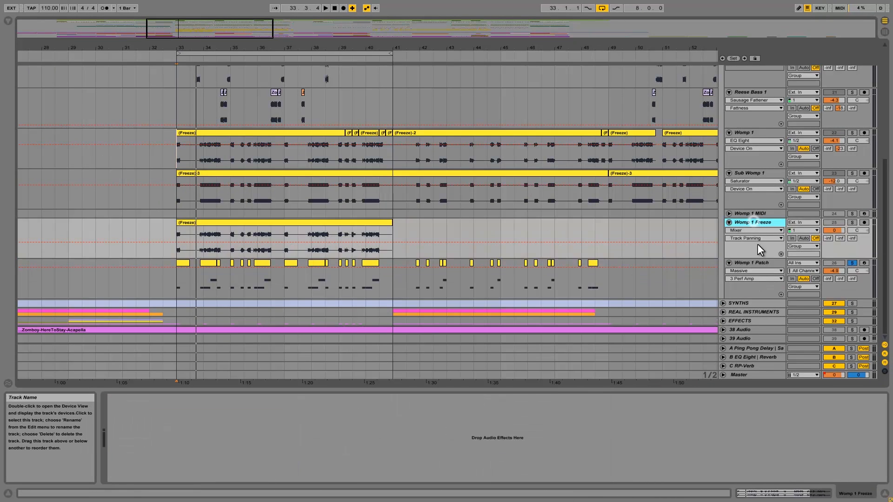
click(258, 222)
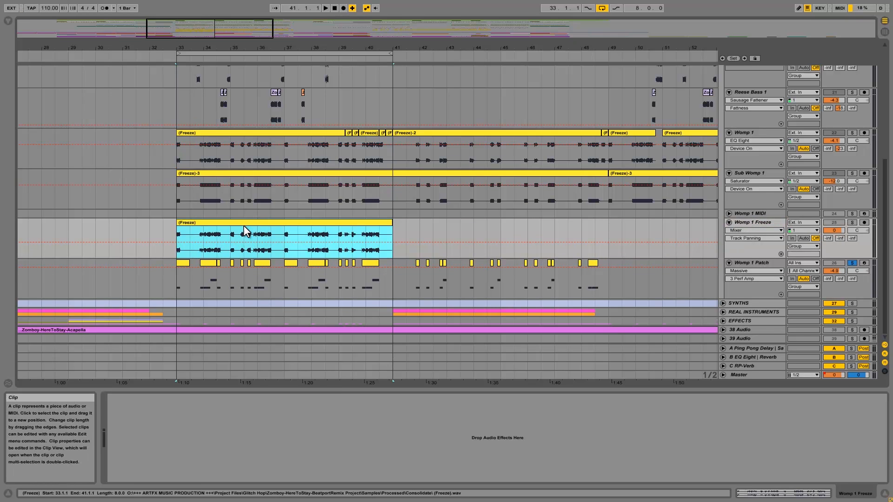
Step: Compare the Sub Womp 1 and Womp 1 clips with the bar 39 section of the Womp 1 Freeze clip
click(323, 184)
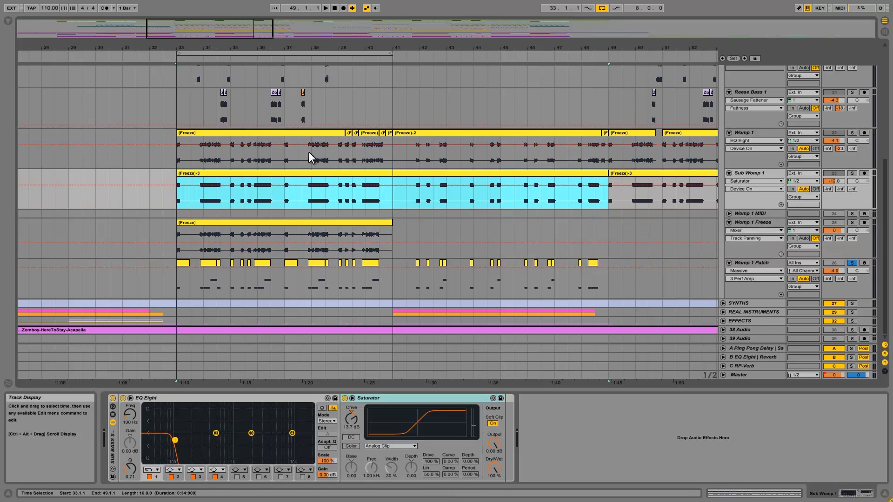
click(185, 224)
click(207, 133)
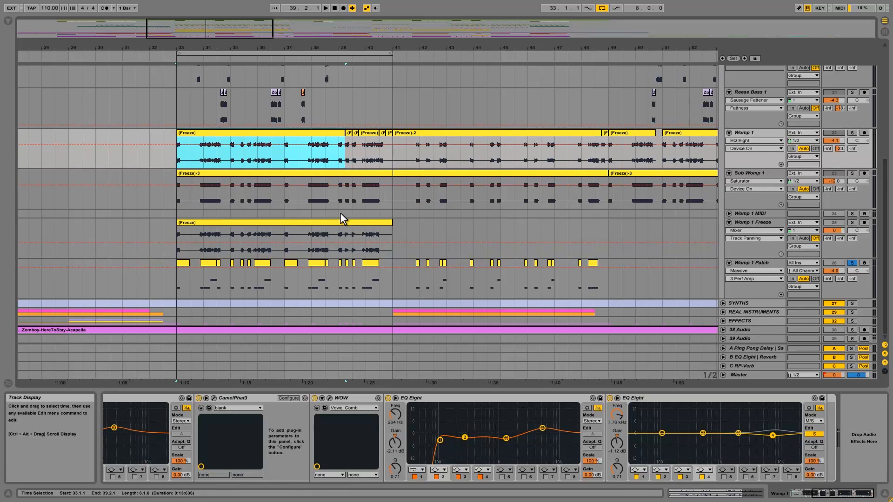
click(339, 232)
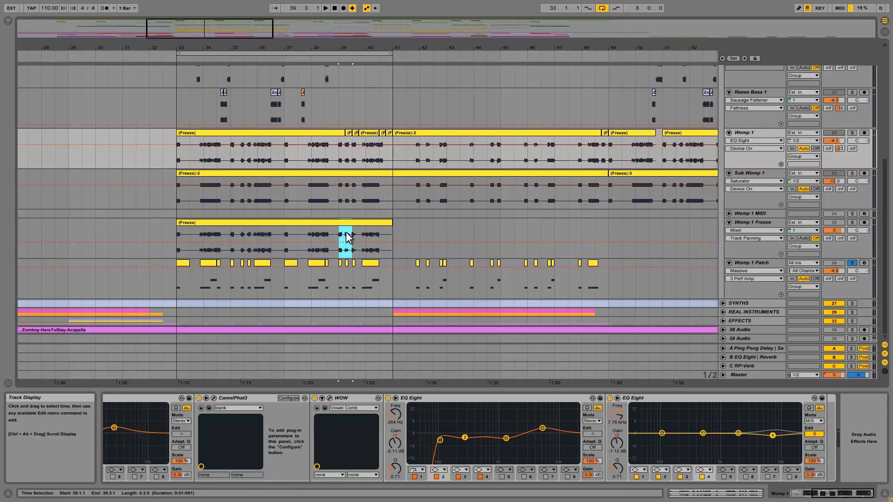
shift+click(344, 232)
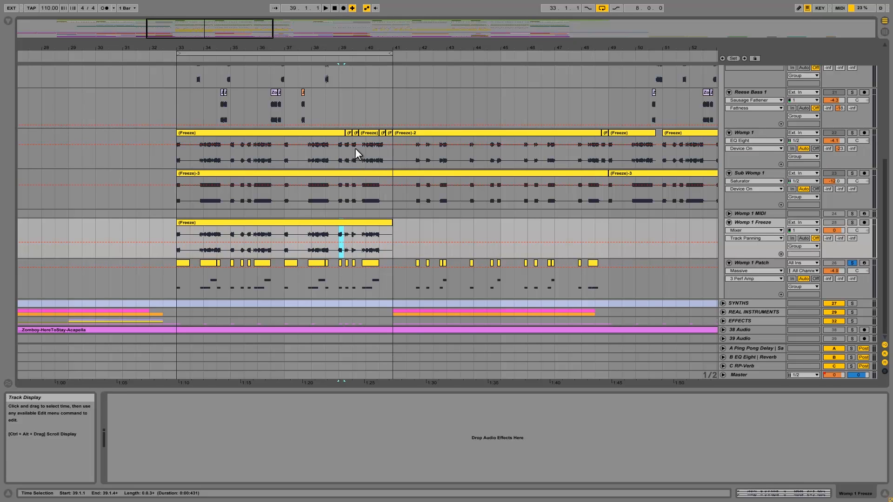
Step: Show the chopped Womp 1 clips around bars 39 to 40 and near bar 55, with the insert marker at bar 33
click(378, 150)
click(355, 134)
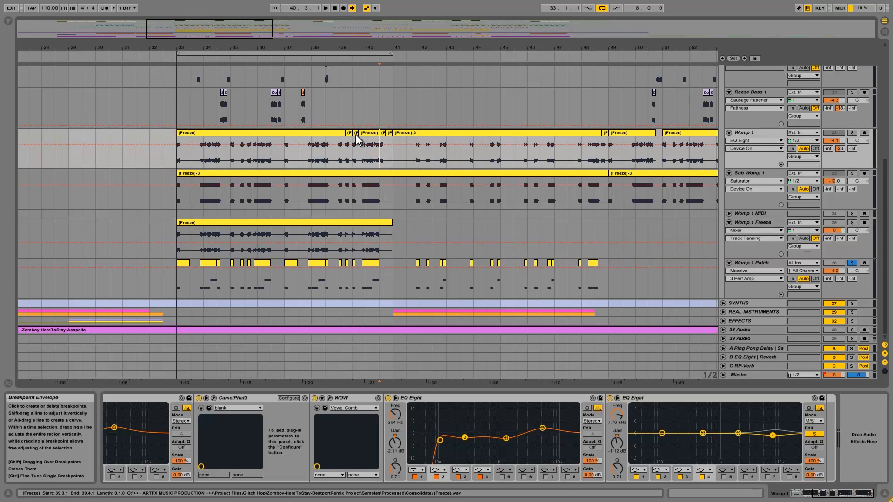
click(382, 133)
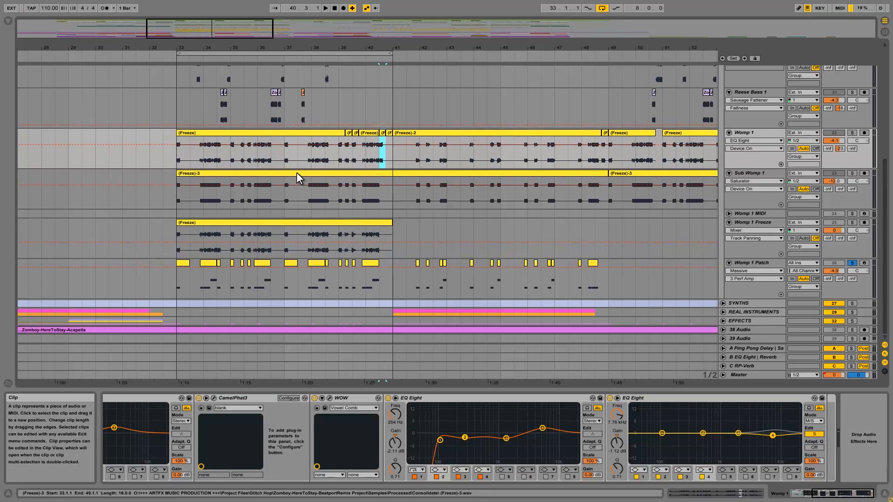
click(177, 158)
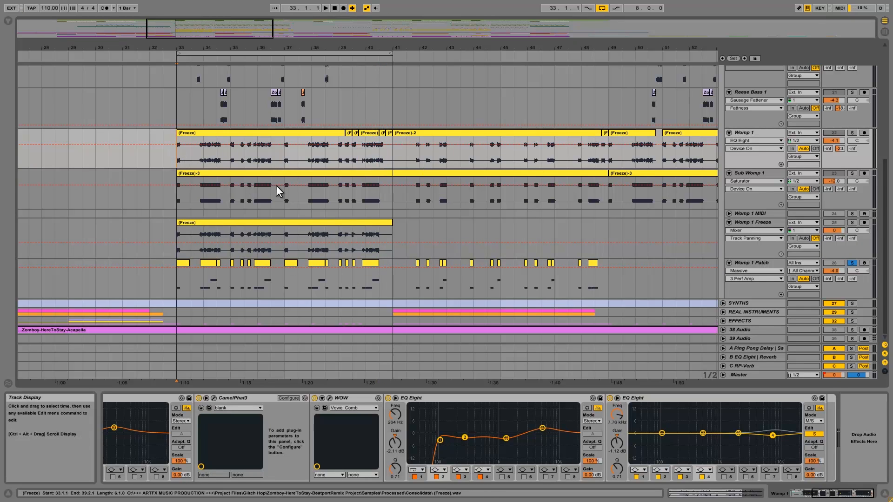
drag(661, 47, 455, 48)
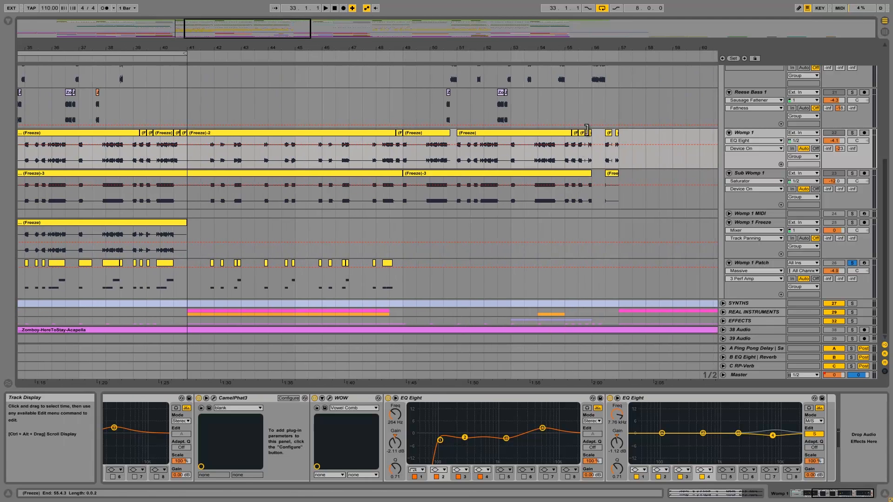
drag(375, 46, 388, 43)
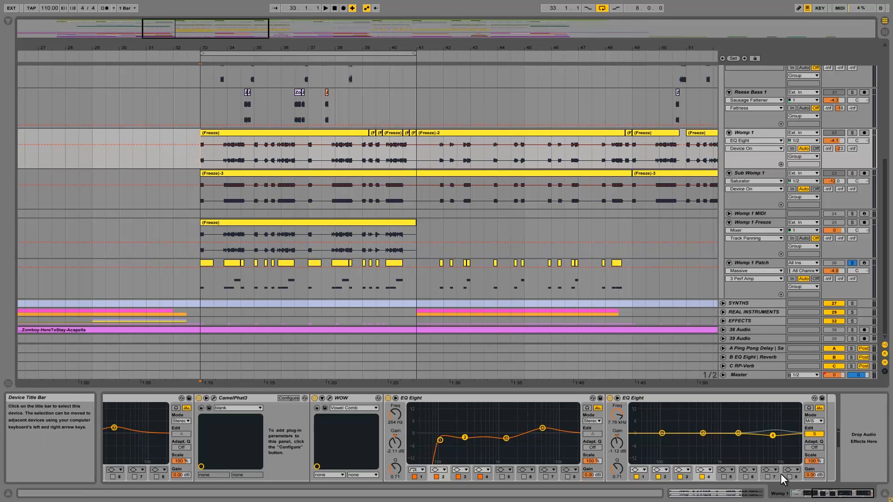
Step: Deactivate the three EQ Eights, WOW and CamelPhat3 in Womp 1's BASS DIST + VOWEL chain
click(610, 398)
click(387, 399)
click(313, 398)
click(199, 398)
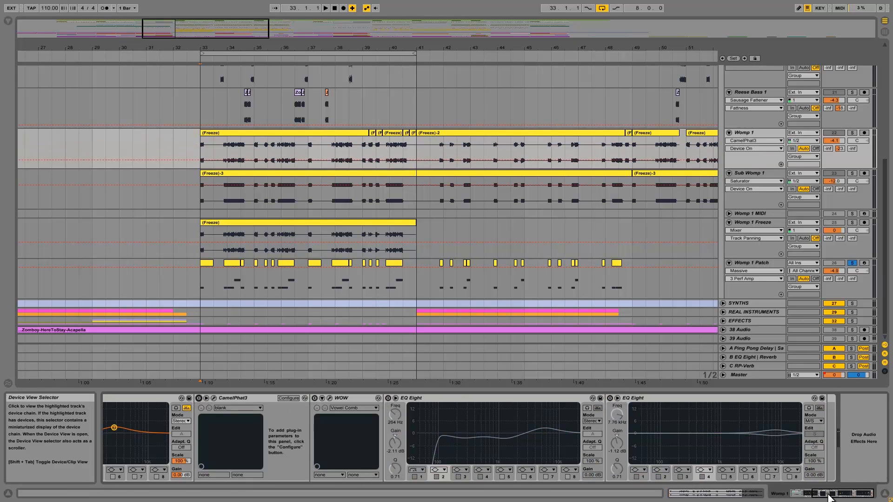
drag(828, 494, 789, 495)
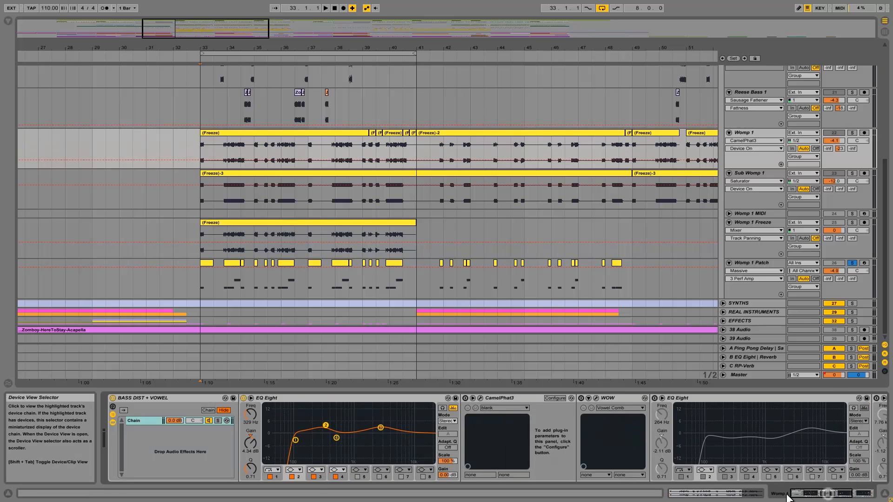
click(243, 398)
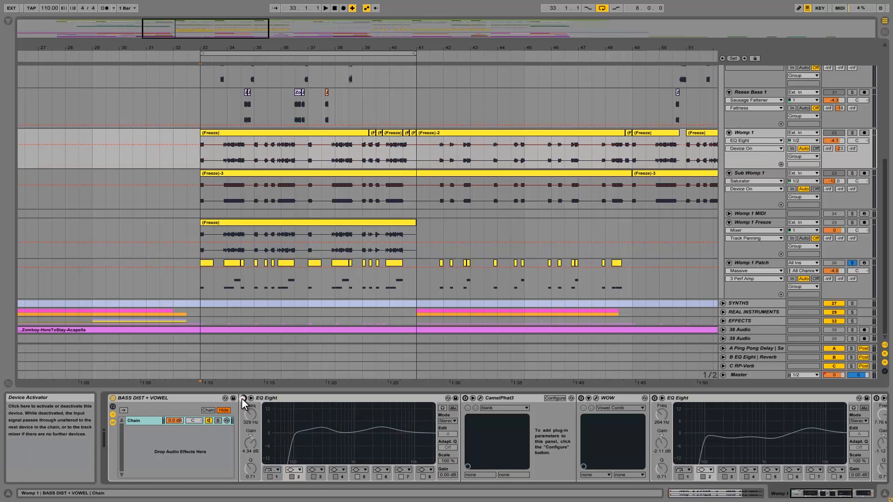
Step: Solo Womp 1, play it without its effects, and reactivate the first EQ Eight
click(851, 132)
key(space)
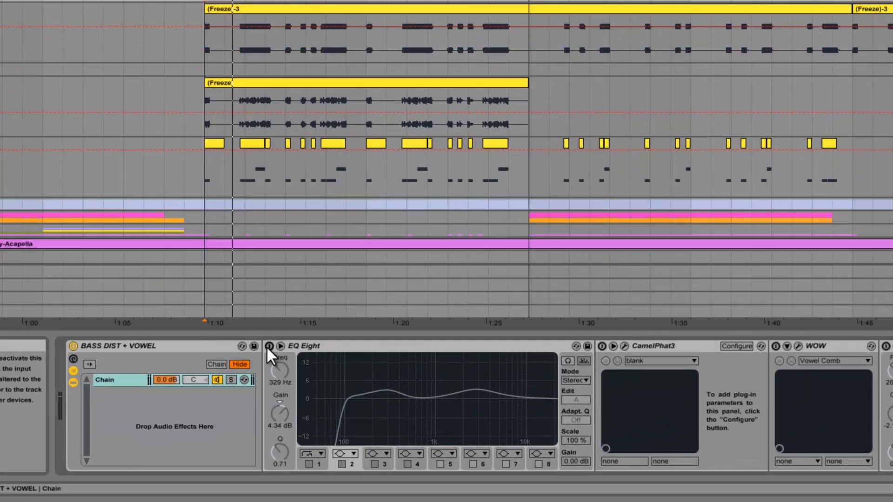
click(244, 398)
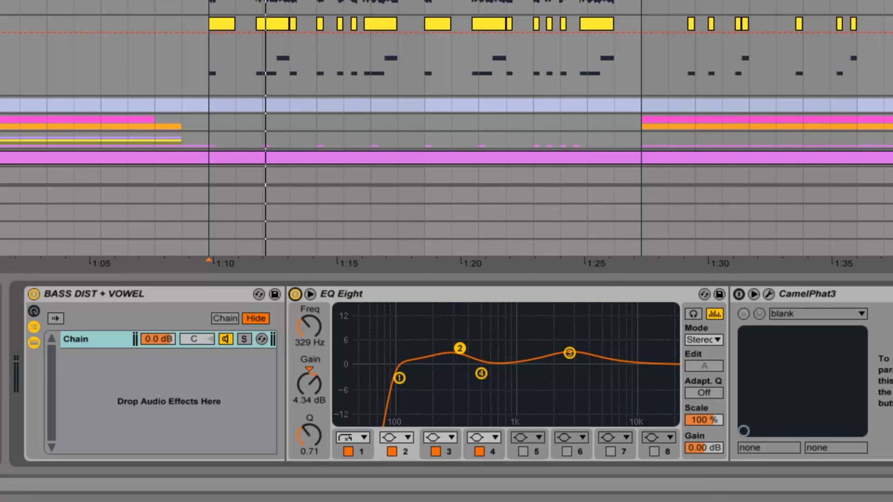
Step: Reactivate CamelPhat3 on Womp 1 and show its distortion settings
click(738, 294)
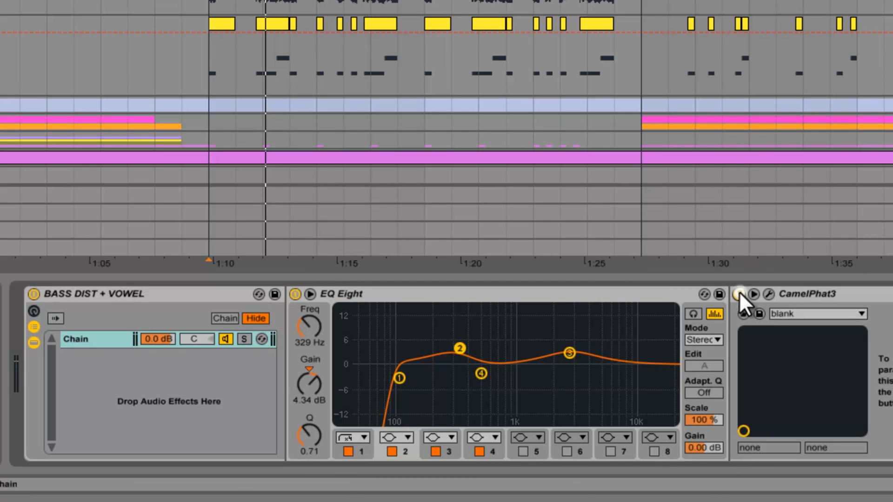
click(763, 301)
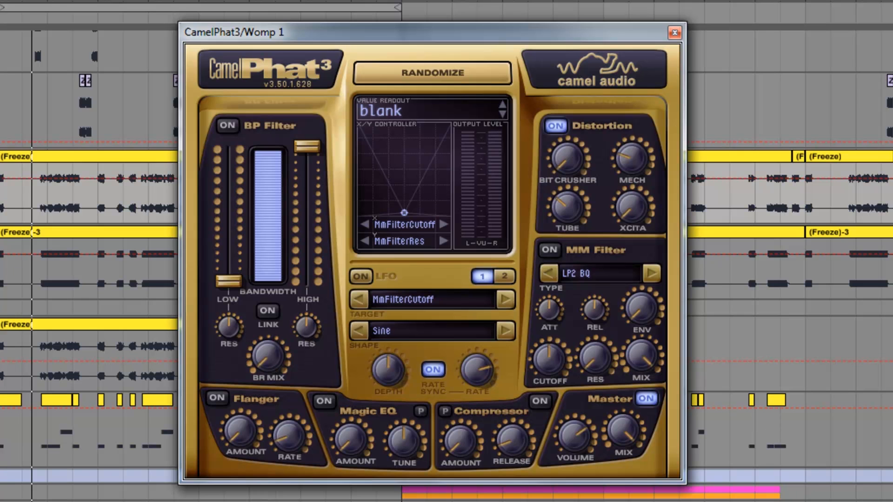
Step: Reactivate WOW on Womp 1 and show its Vowel Comb settings, including the cutoff's envelope follower modulation
click(325, 501)
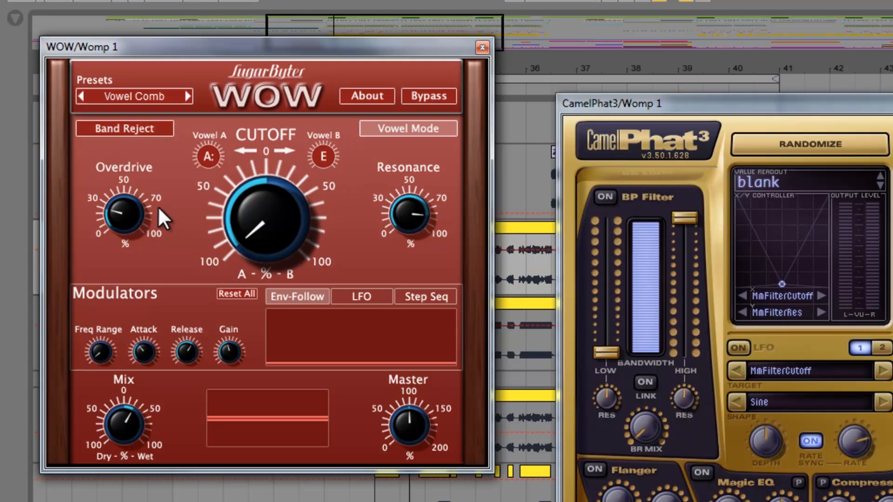
right_click(248, 242)
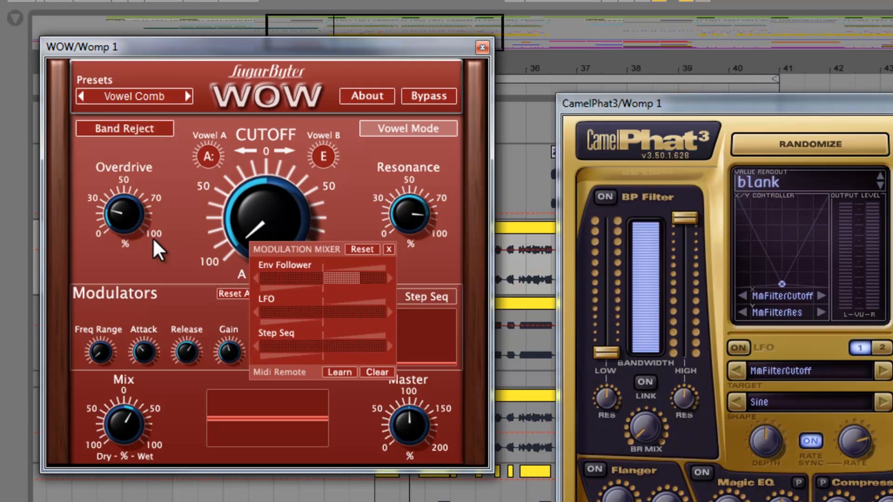
click(144, 255)
mouse_move(90, 346)
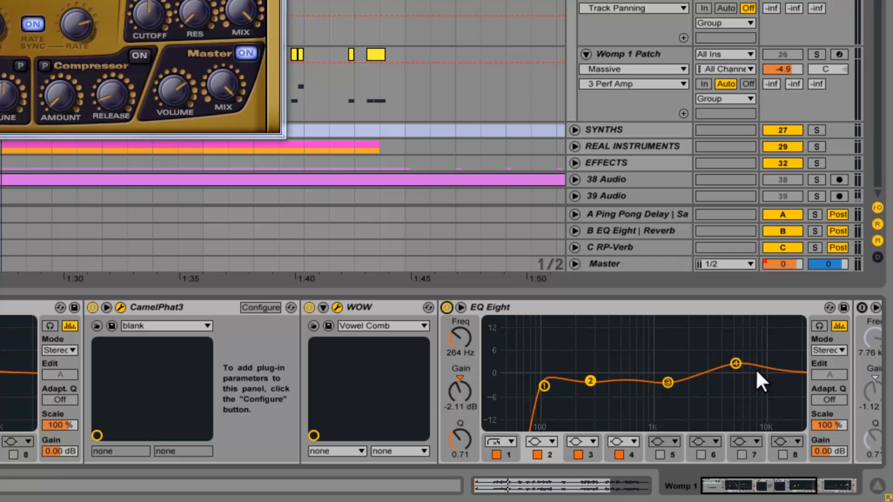
Step: Reactivate the last EQ Eight on Womp 1 and show its separate mid and side curves in M/S mode
drag(755, 479, 818, 487)
click(364, 307)
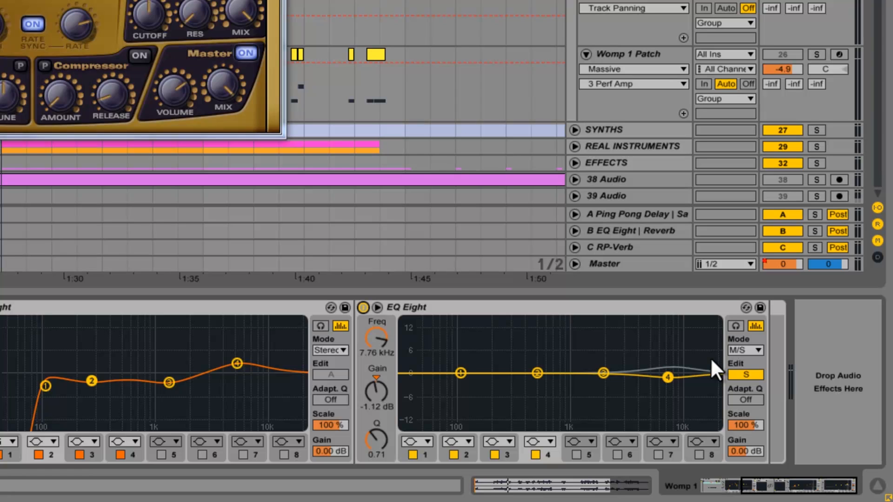
click(754, 347)
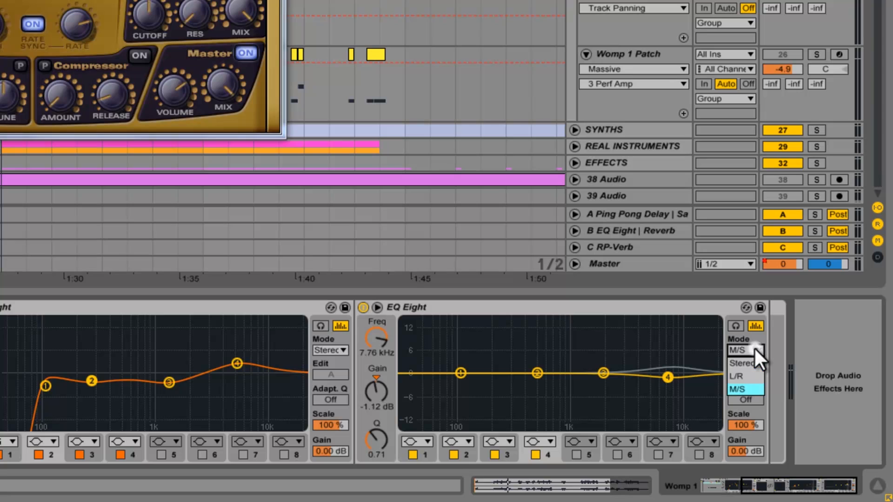
click(747, 387)
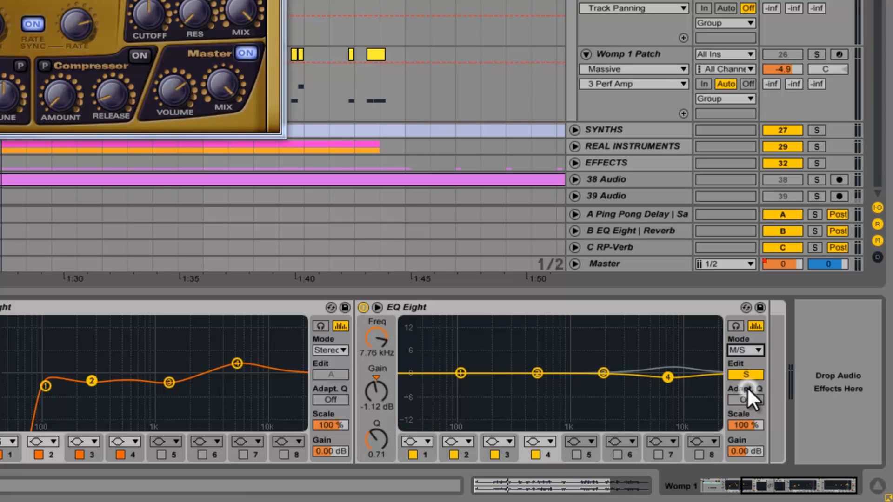
click(745, 377)
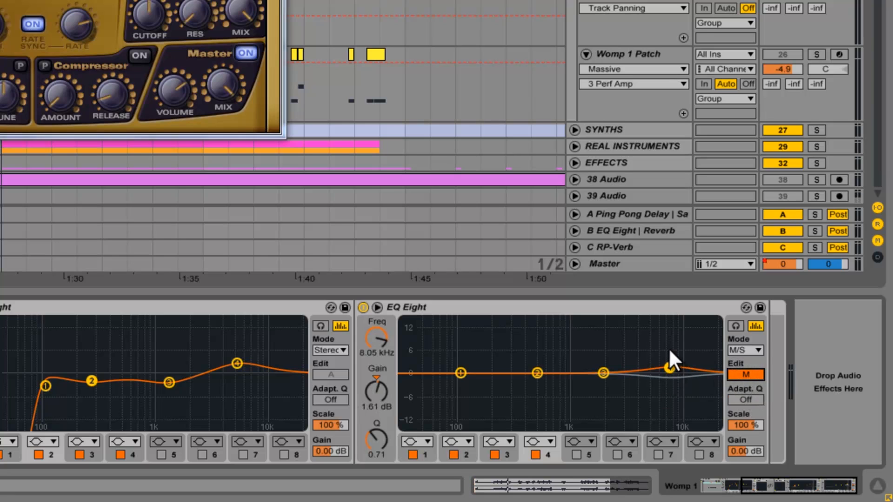
click(761, 375)
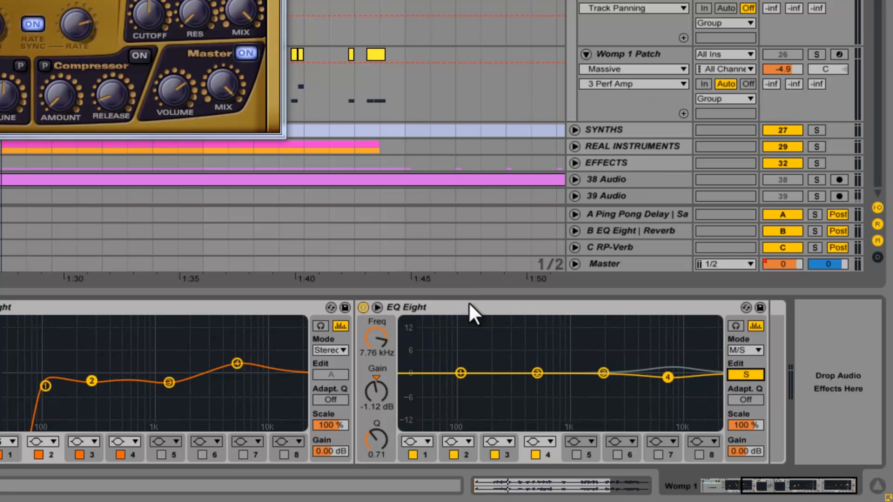
Step: Hide the open plug-in windows and return to the Womp 1 tracks in the arrangement
key(ctrl+alt+p)
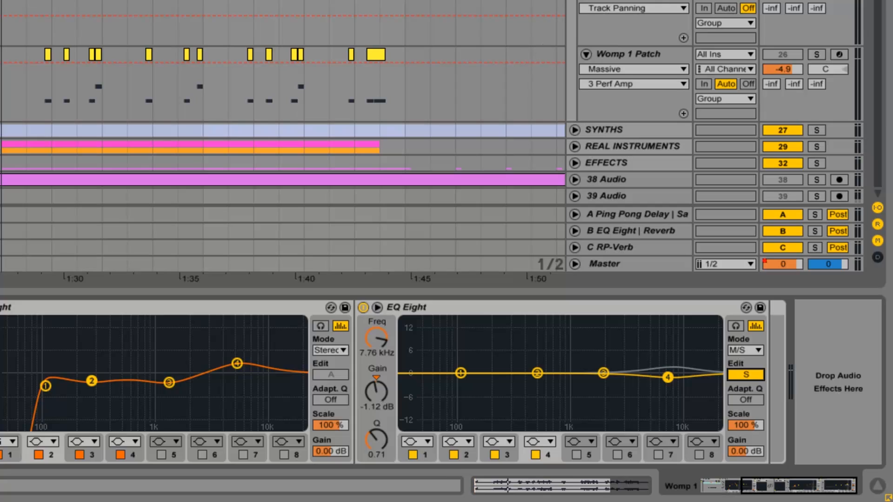
scroll(428, 83, up, 8)
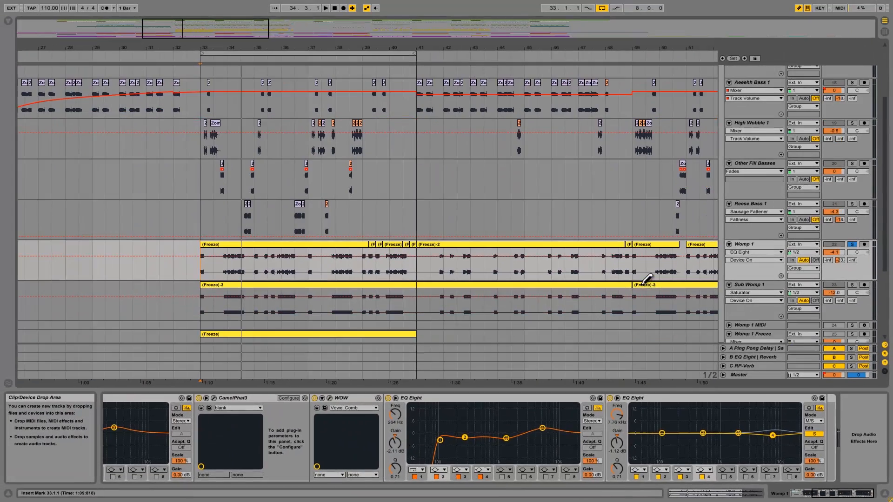
scroll(647, 279, down, 1)
scroll(743, 338, down, 10)
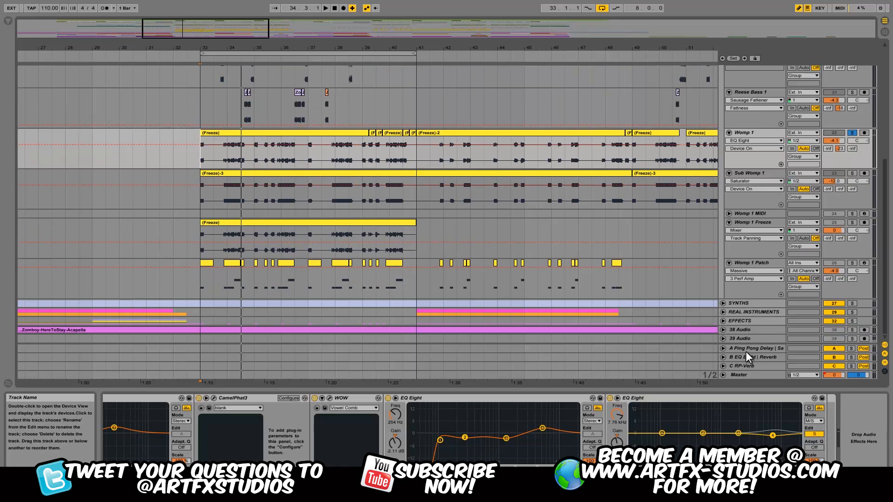